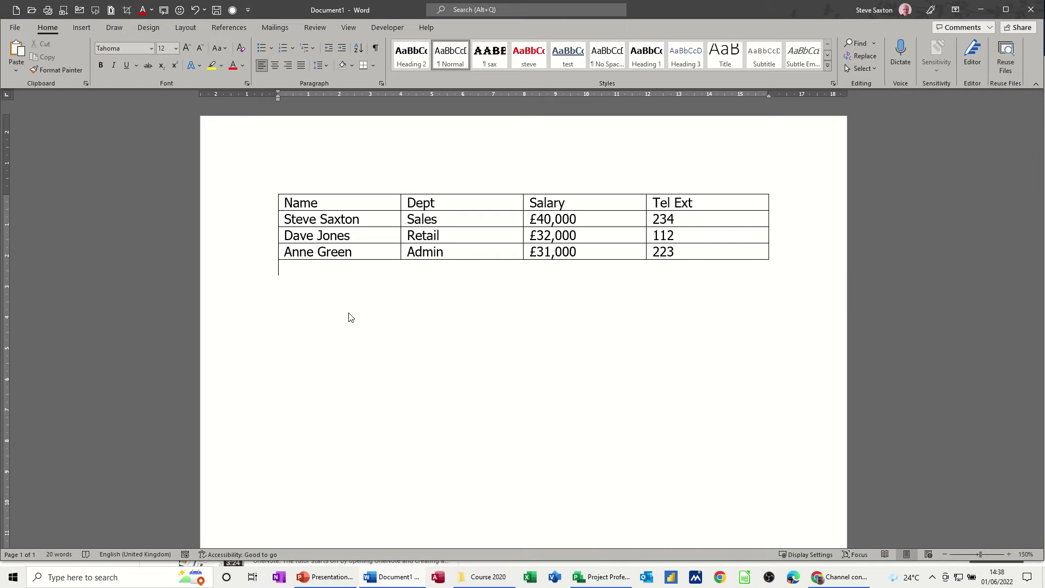
Place the insertion point in the staff table's first name cell.
{"action": "left_click", "coordinate": [372, 222]}
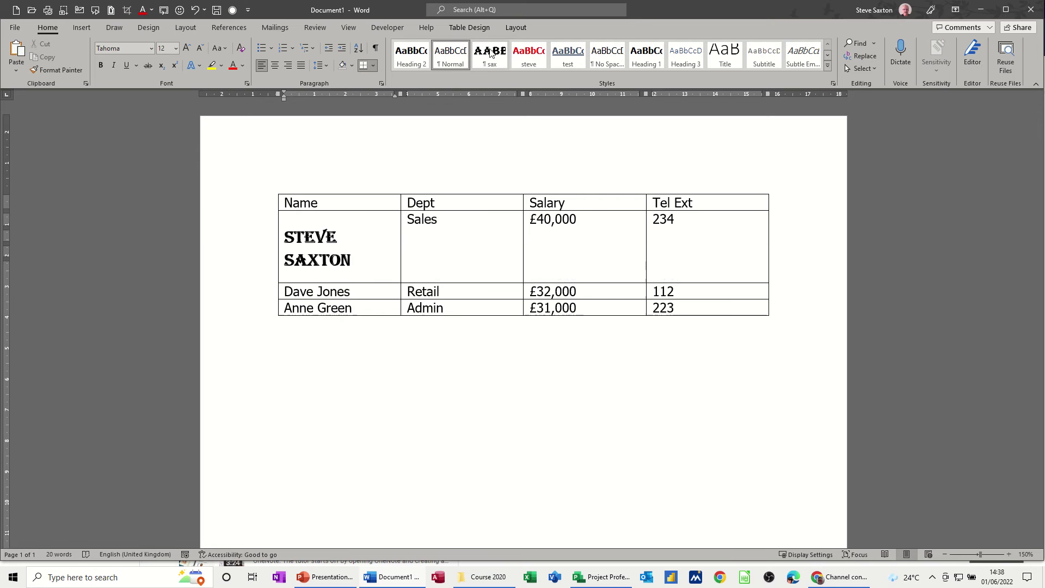
Open the table's Sort dialog, move it nearer the table, and leave it set to No header row.
{"action": "left_click", "coordinate": [517, 28]}
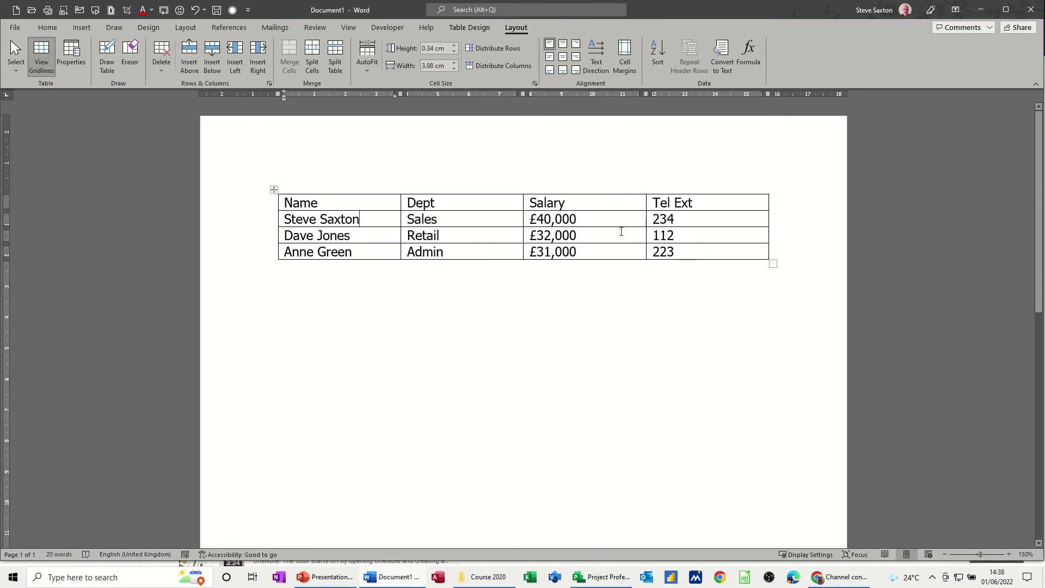
{"action": "left_click", "coordinate": [654, 52]}
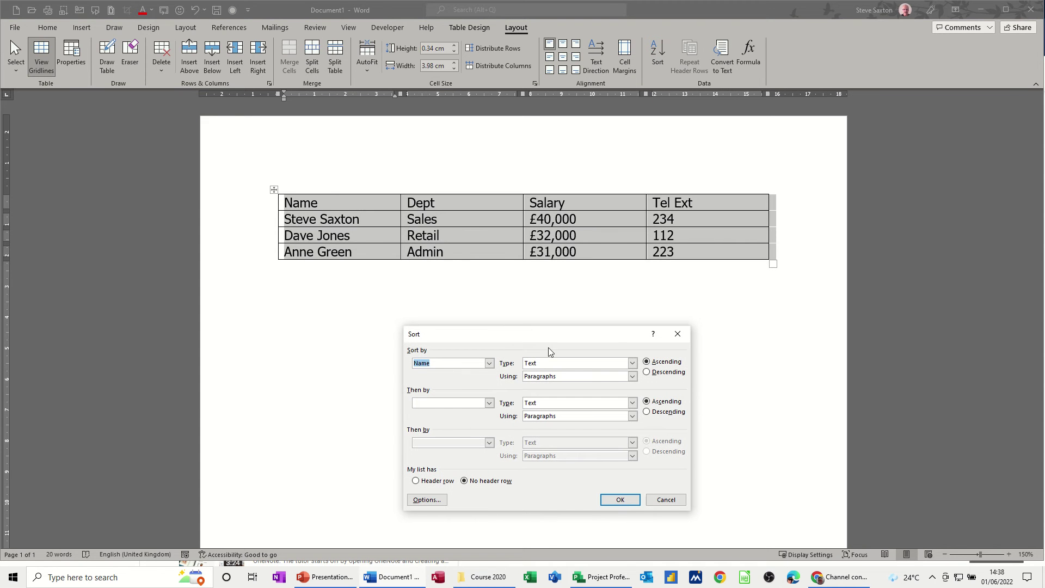
{"action": "left_click_drag", "start_coordinate": [500, 339], "coordinate": [423, 293]}
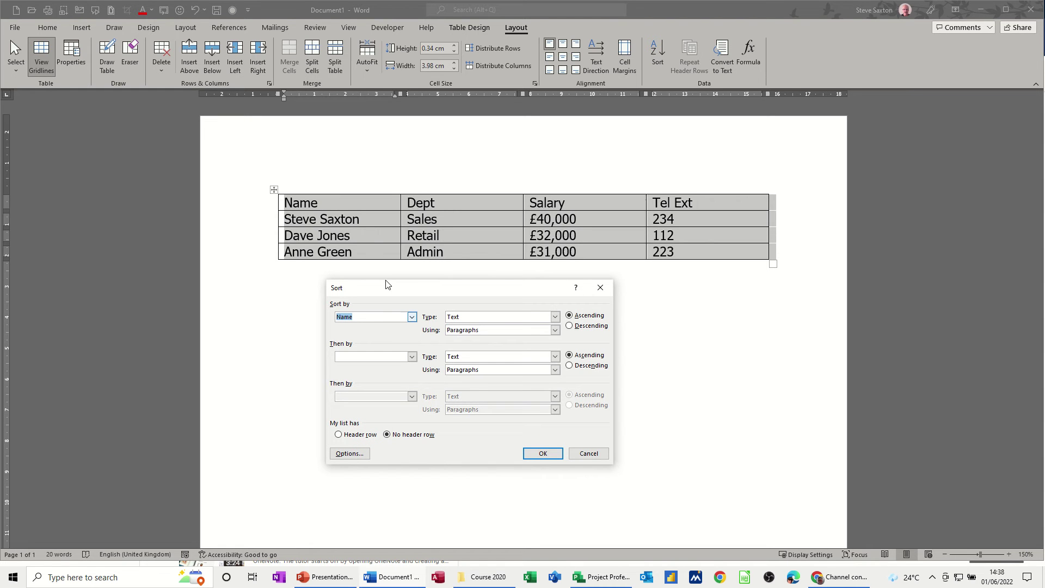
{"action": "left_click", "coordinate": [413, 359]}
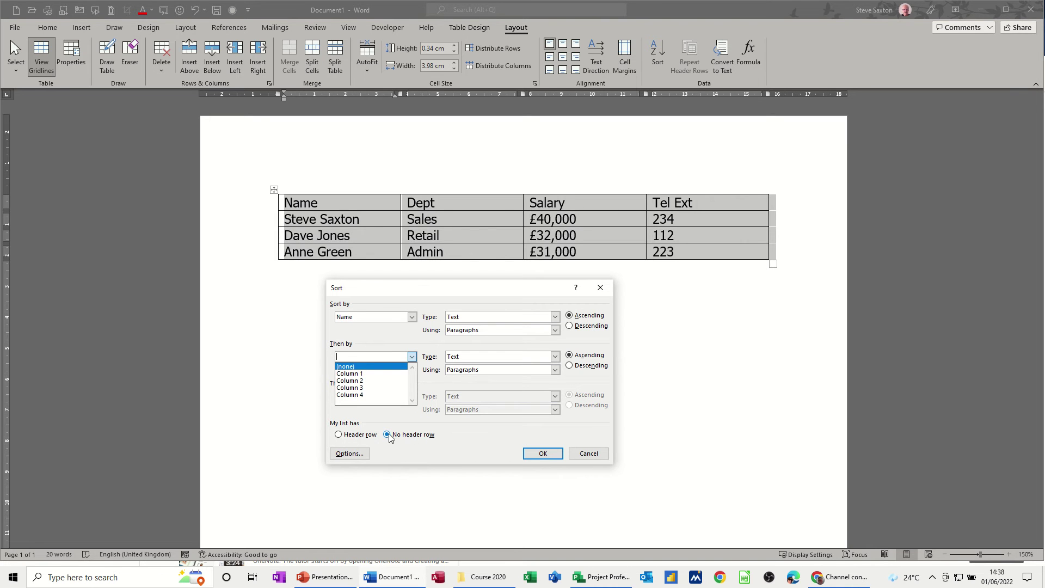
{"action": "left_click", "coordinate": [338, 434]}
{"action": "left_click", "coordinate": [412, 357]}
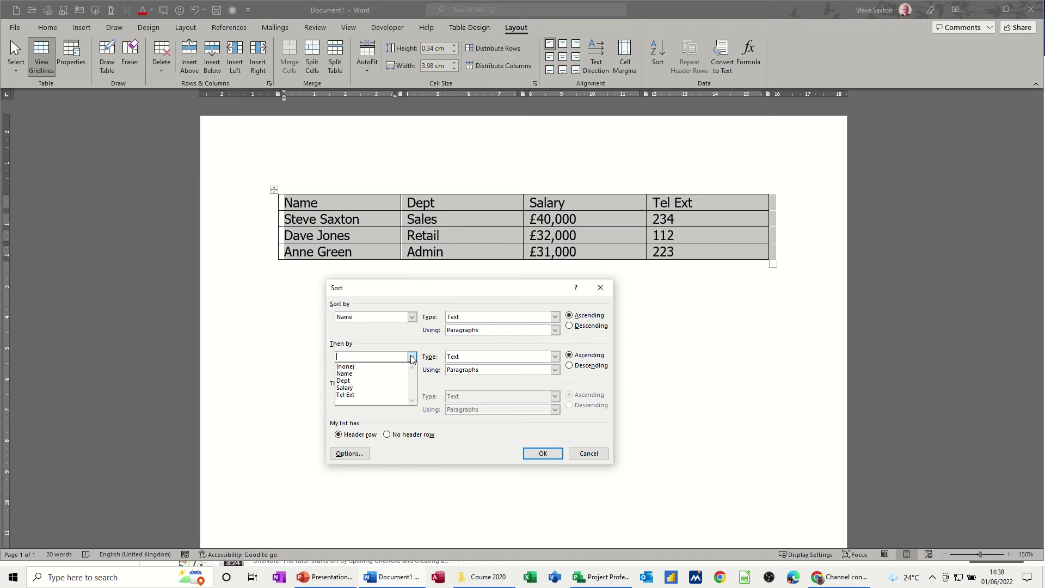
{"action": "left_click", "coordinate": [387, 435]}
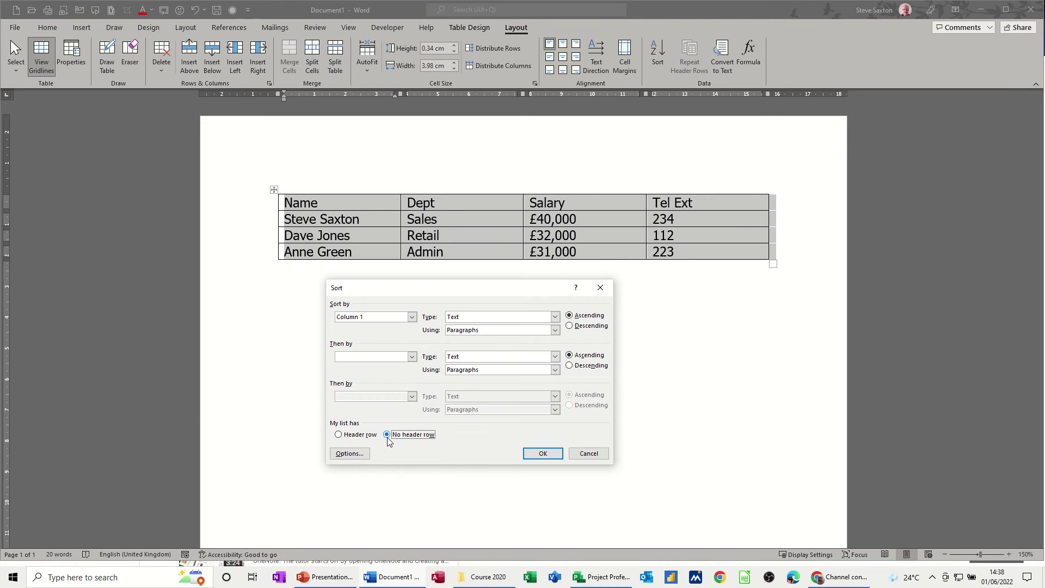
Cancel the sort and make the header row (Name, Dept, Salary, Tel Ext) bold.
{"action": "left_click", "coordinate": [578, 455]}
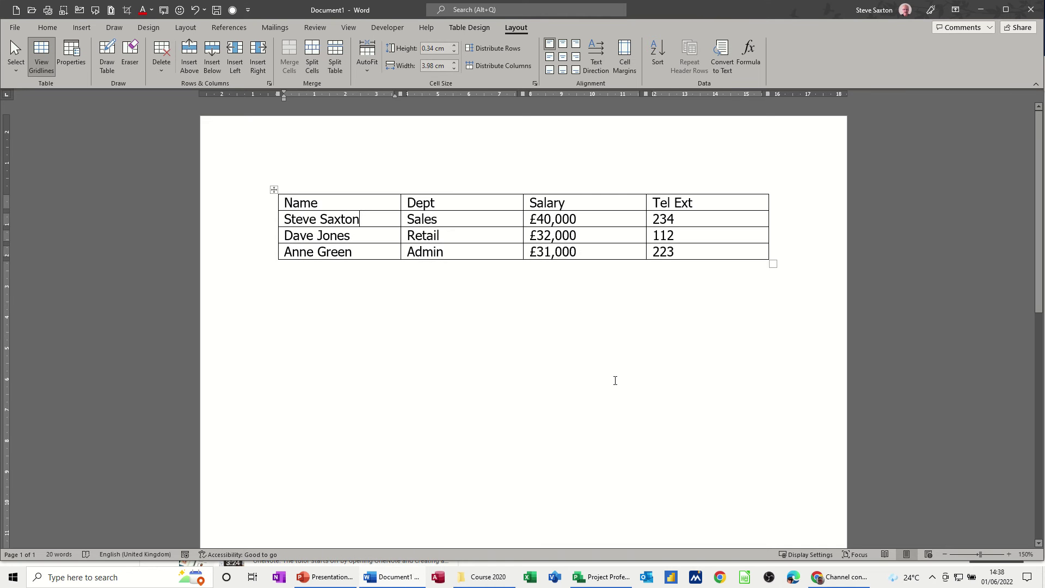
{"action": "left_click", "coordinate": [256, 205]}
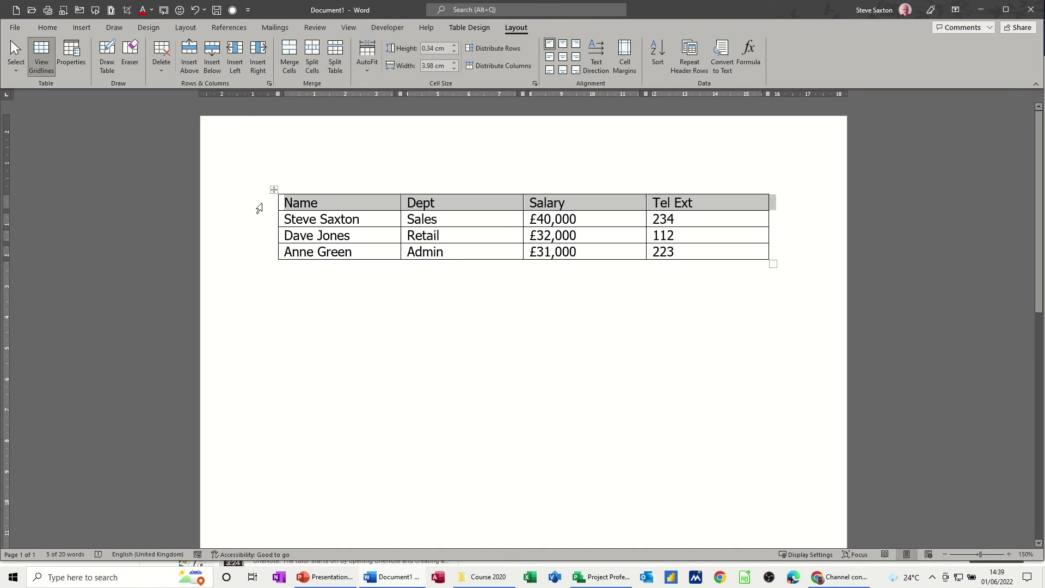
{"action": "key", "text": "ctrl+b"}
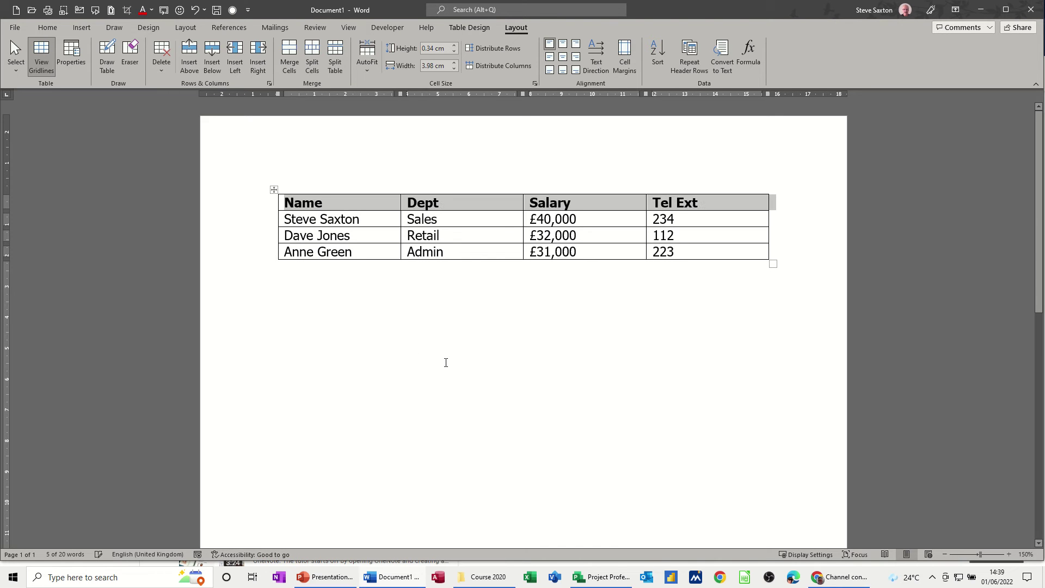
{"action": "left_click", "coordinate": [377, 236]}
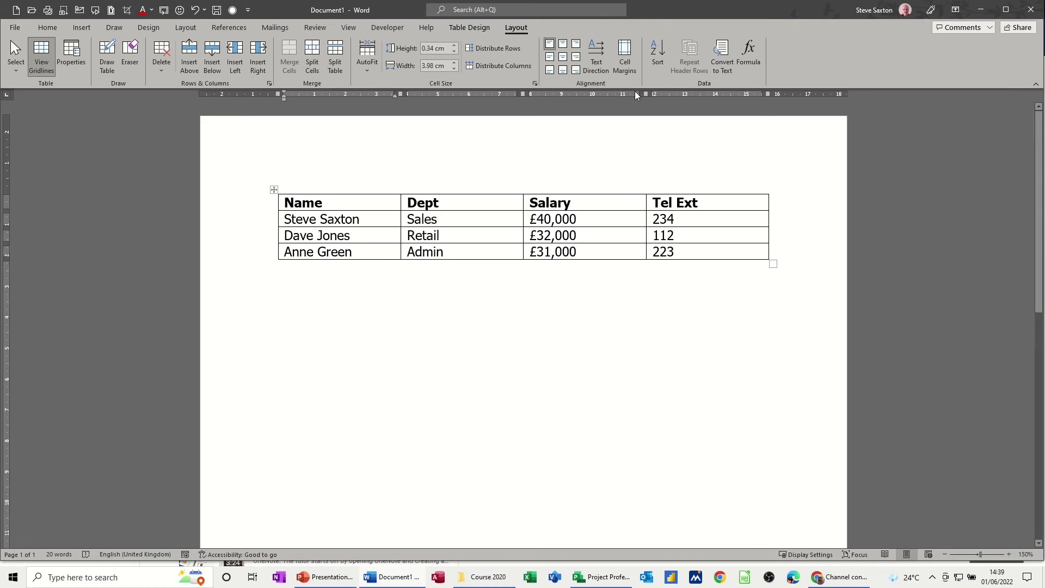
Set the sort to Name (Text), then Dept, then Salary as Number, all ascending.
{"action": "left_click", "coordinate": [656, 59]}
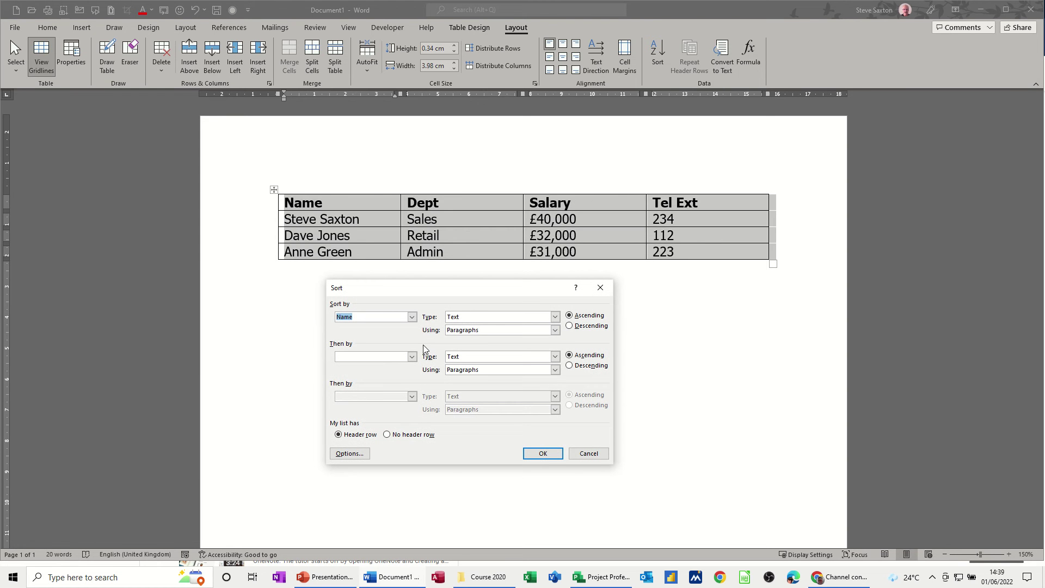
{"action": "left_click", "coordinate": [412, 357]}
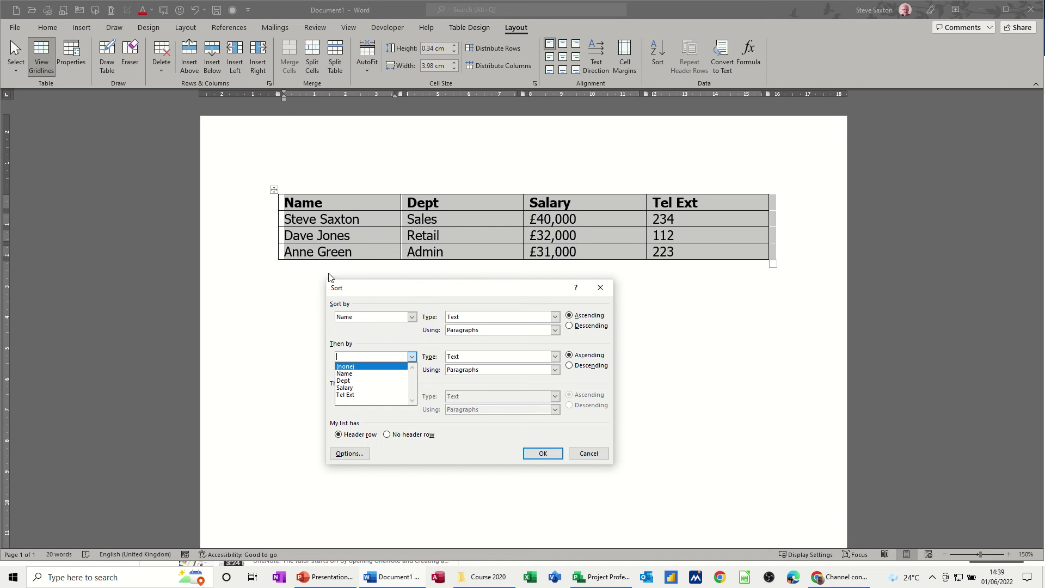
{"action": "left_click", "coordinate": [358, 384]}
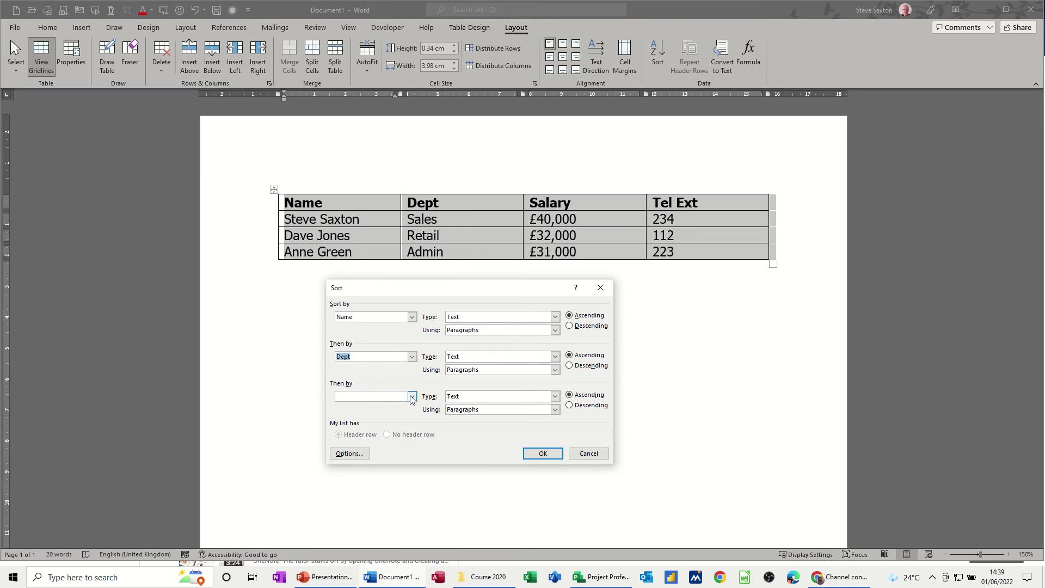
{"action": "left_click", "coordinate": [412, 396]}
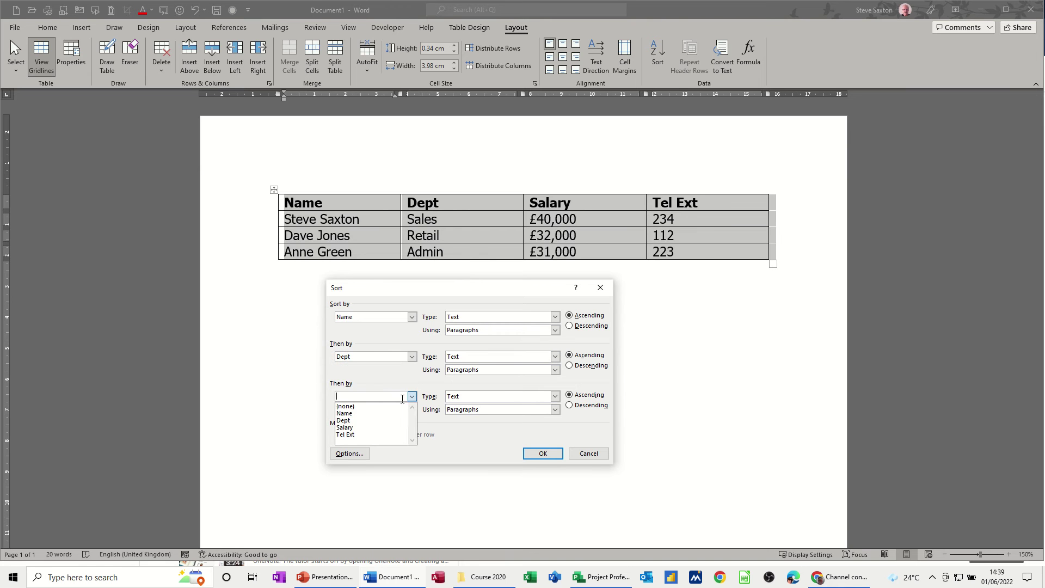
{"action": "left_click", "coordinate": [370, 428]}
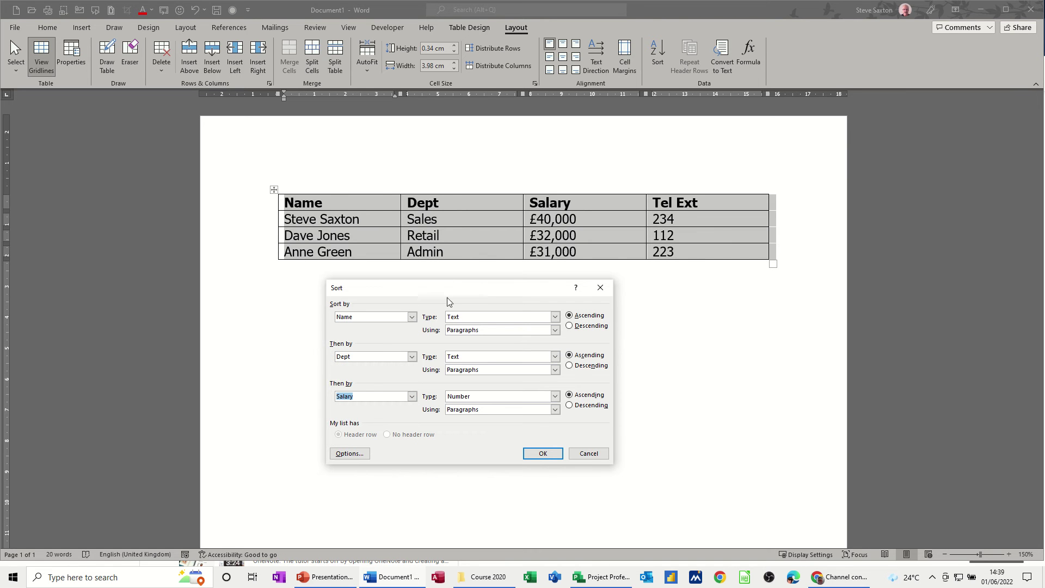
{"action": "left_click", "coordinate": [555, 317]}
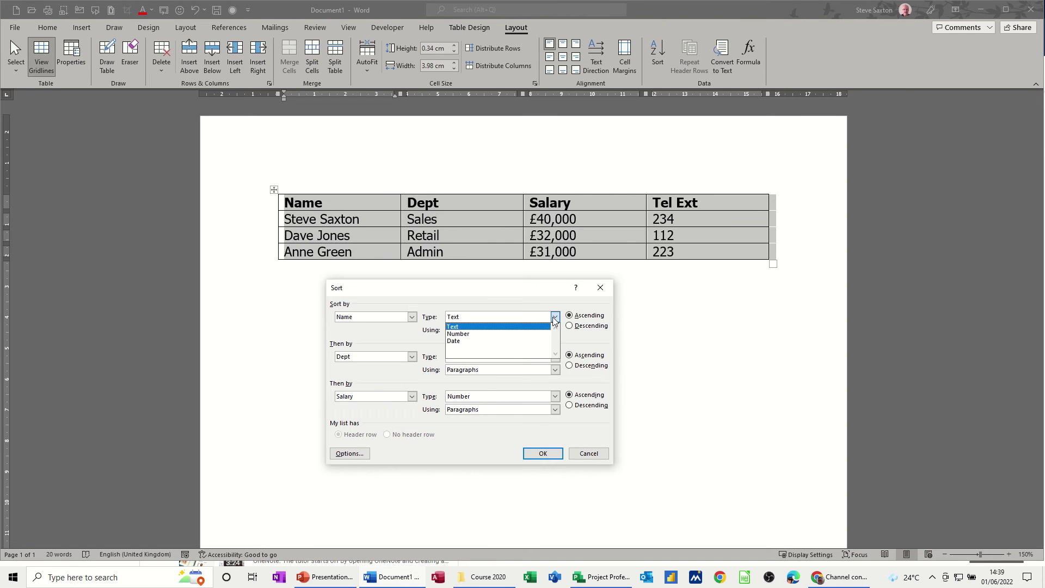
{"action": "left_click", "coordinate": [554, 320]}
{"action": "left_click", "coordinate": [555, 330]}
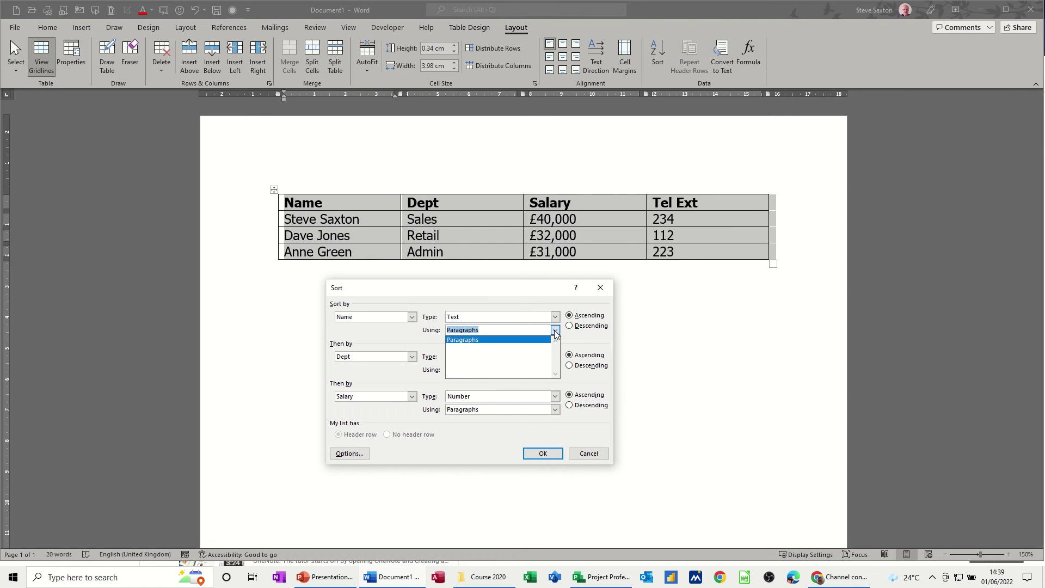
{"action": "left_click", "coordinate": [554, 330]}
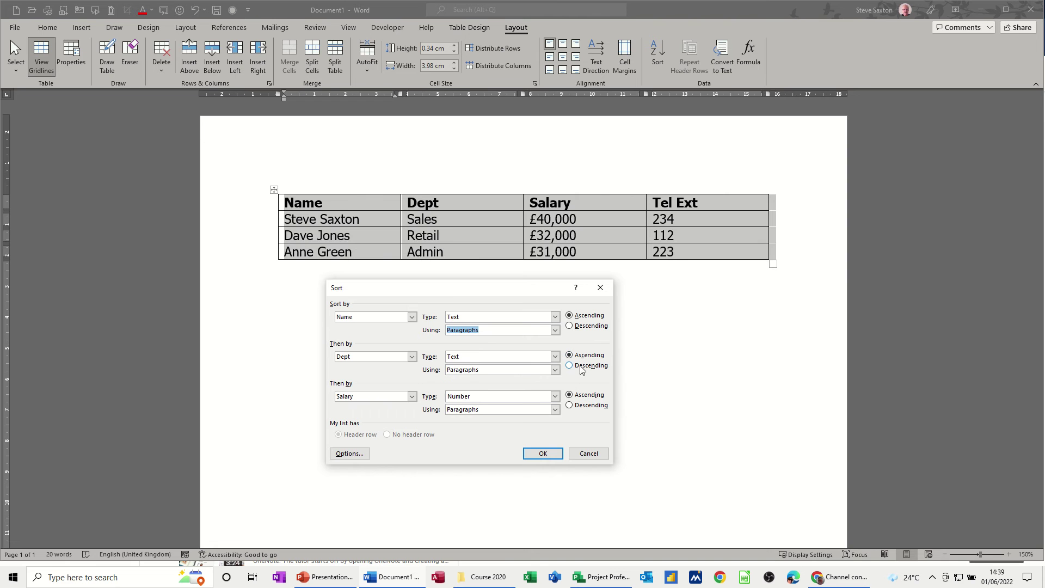
Check Sort Options without changes, then apply the three-level sort by name.
{"action": "left_click", "coordinate": [349, 453]}
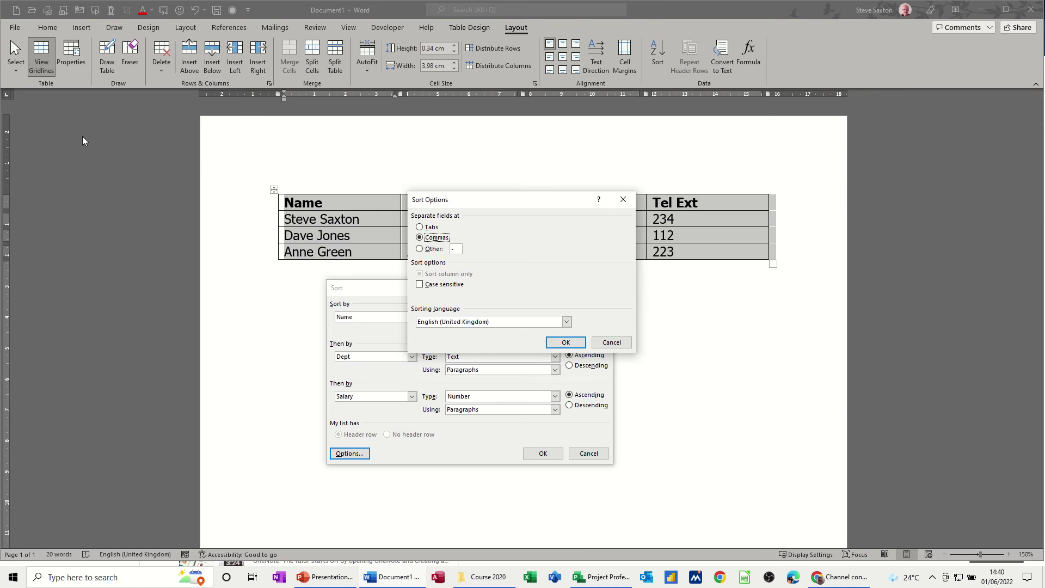
{"action": "left_click", "coordinate": [610, 343]}
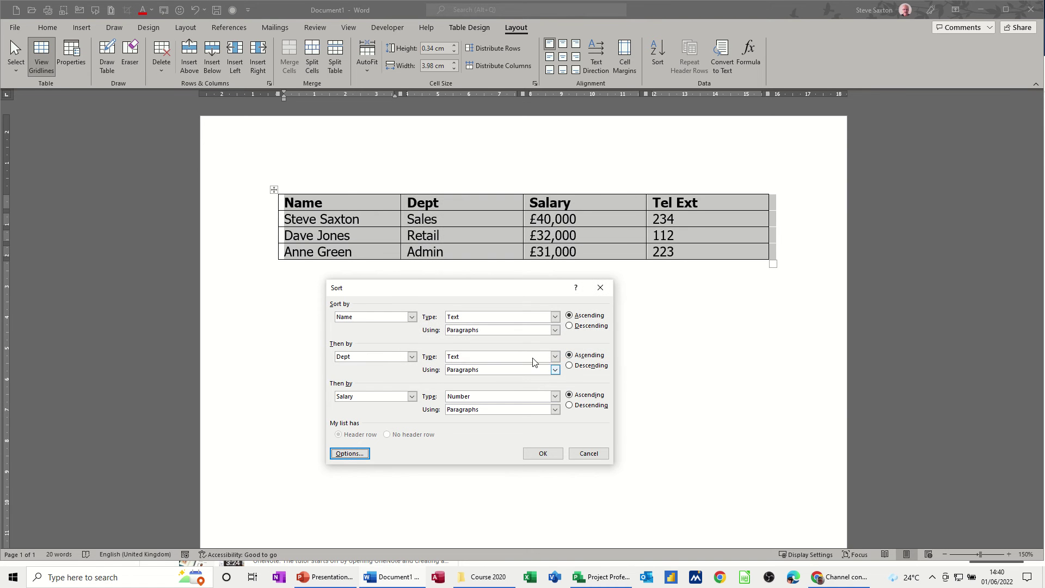
{"action": "left_click", "coordinate": [541, 454]}
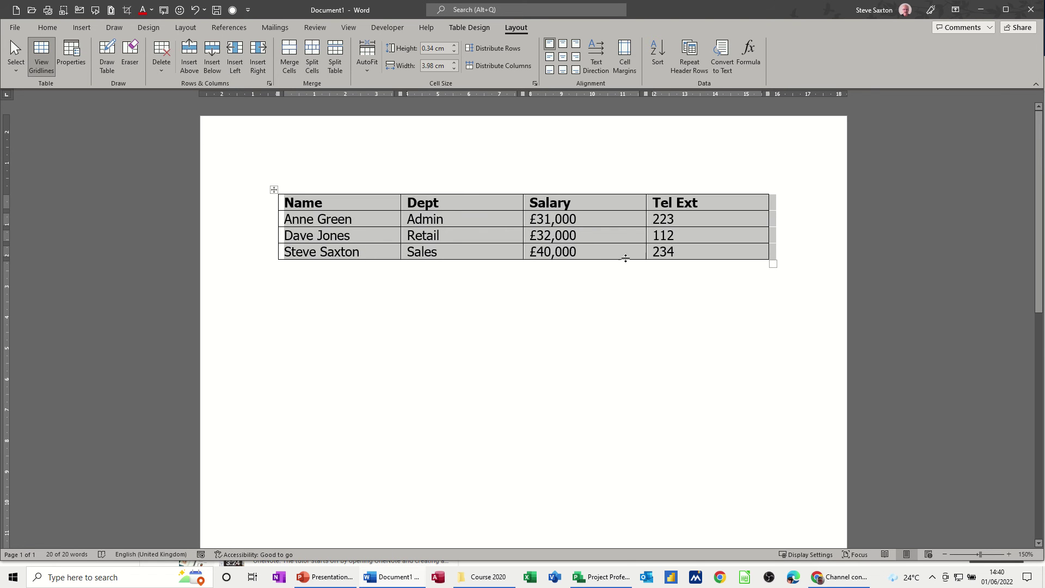
Add a new bottom row for a Sales employee with salary £23,000 and their extension.
{"action": "left_click", "coordinate": [689, 256]}
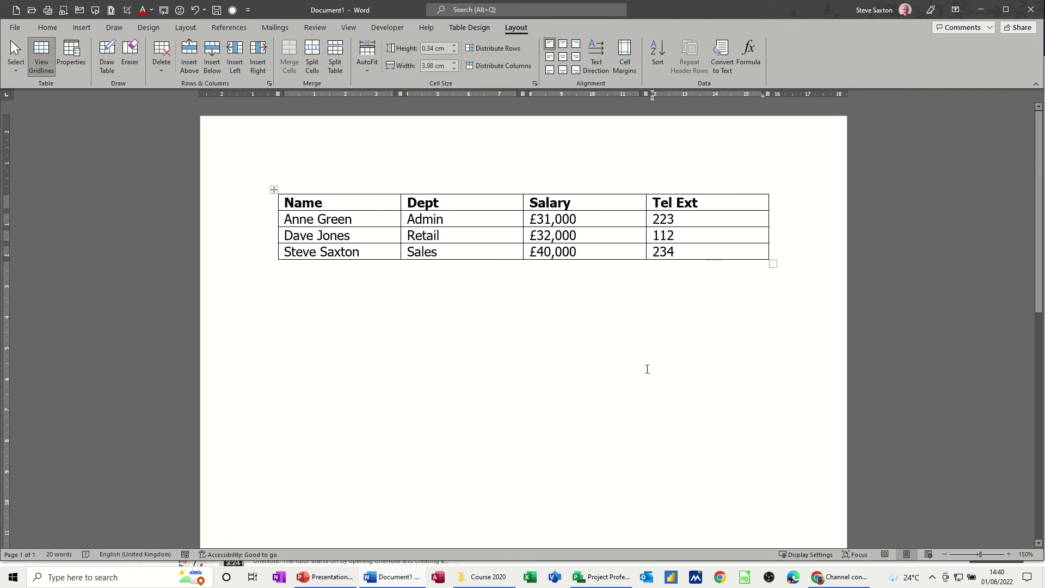
{"action": "key", "text": "Tab"}
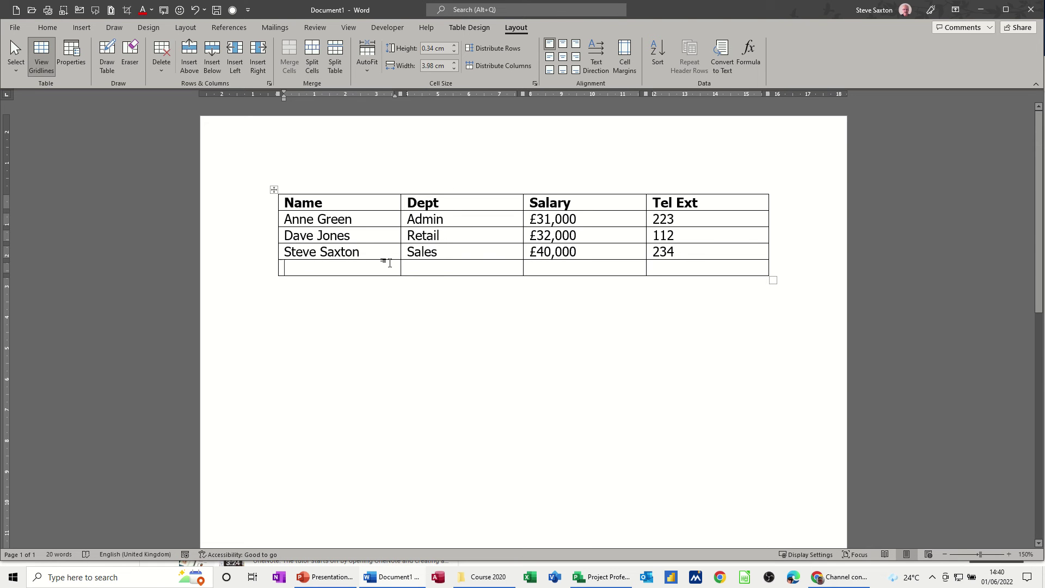
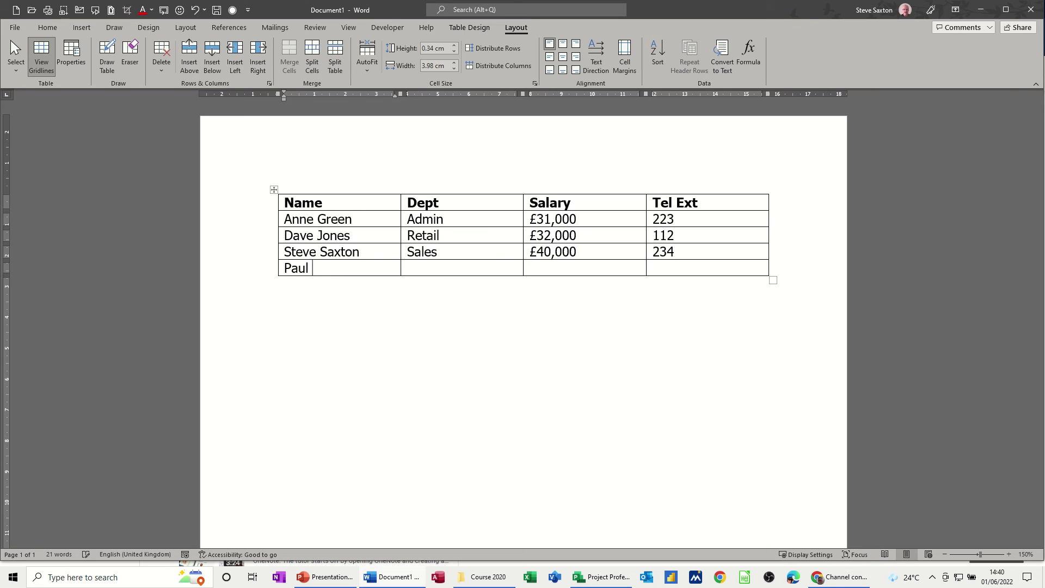
{"action": "key", "text": "Tab"}
{"action": "type", "text": "Sales"}
{"action": "key", "text": "Tab"}
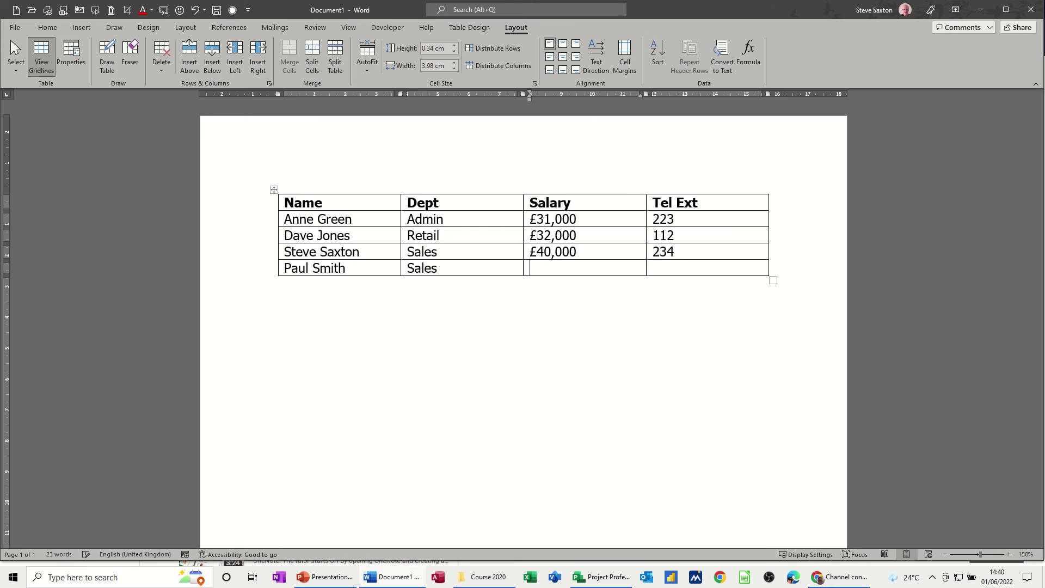
{"action": "type", "text": "£23,000"}
{"action": "key", "text": "Tab"}
{"action": "type", "text": "333"}
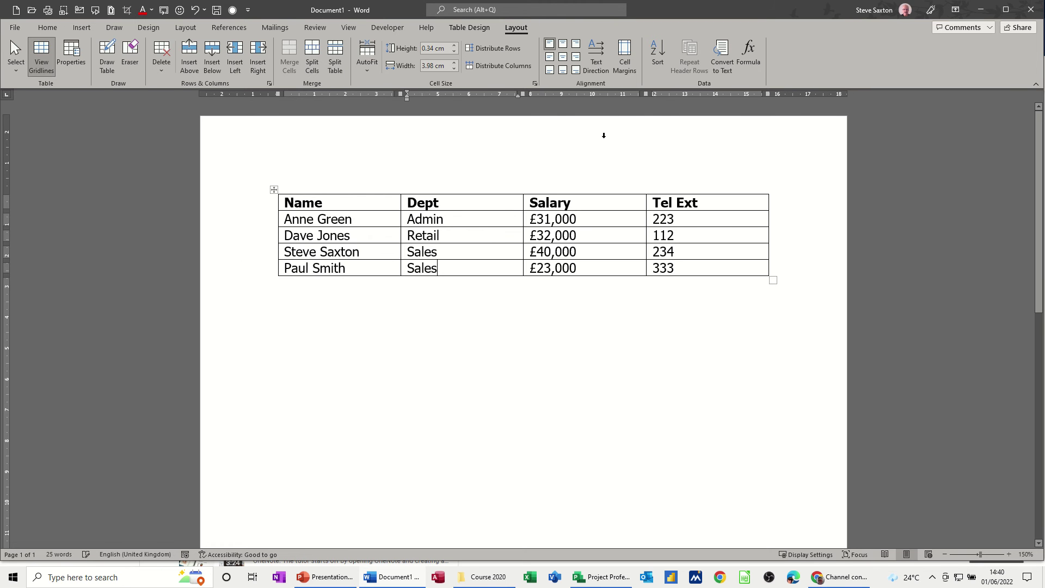
Re-sort the table by Dept first, then Name, keeping Salary as the third key.
{"action": "left_click", "coordinate": [657, 57]}
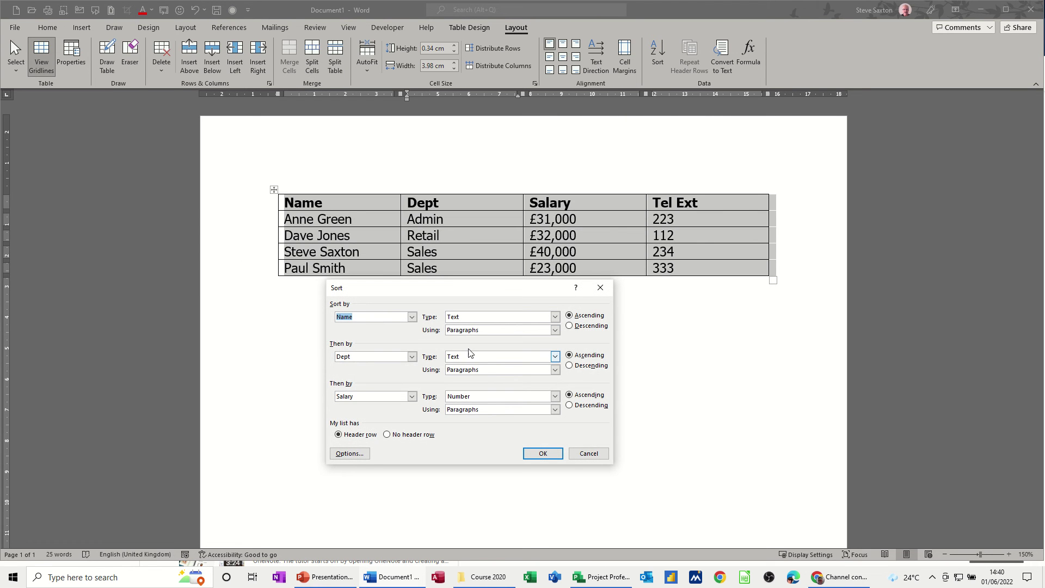
{"action": "left_click", "coordinate": [412, 317]}
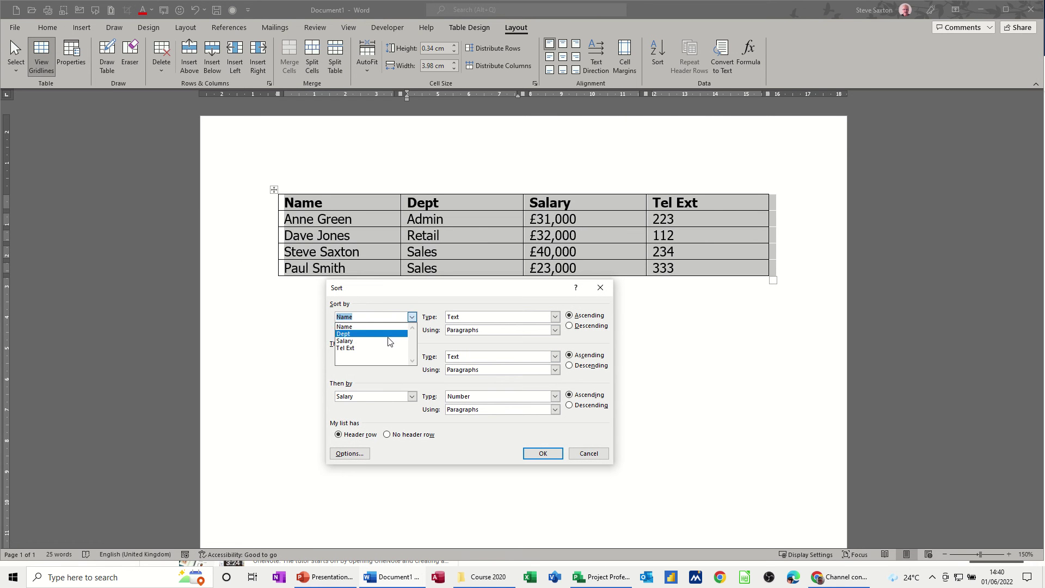
{"action": "left_click", "coordinate": [396, 334]}
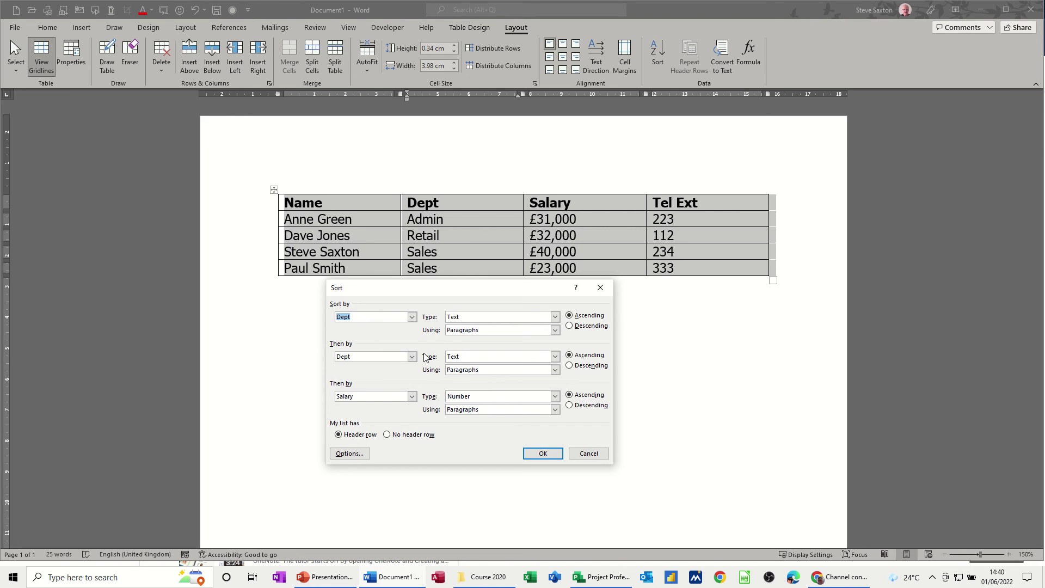
{"action": "left_click", "coordinate": [412, 356]}
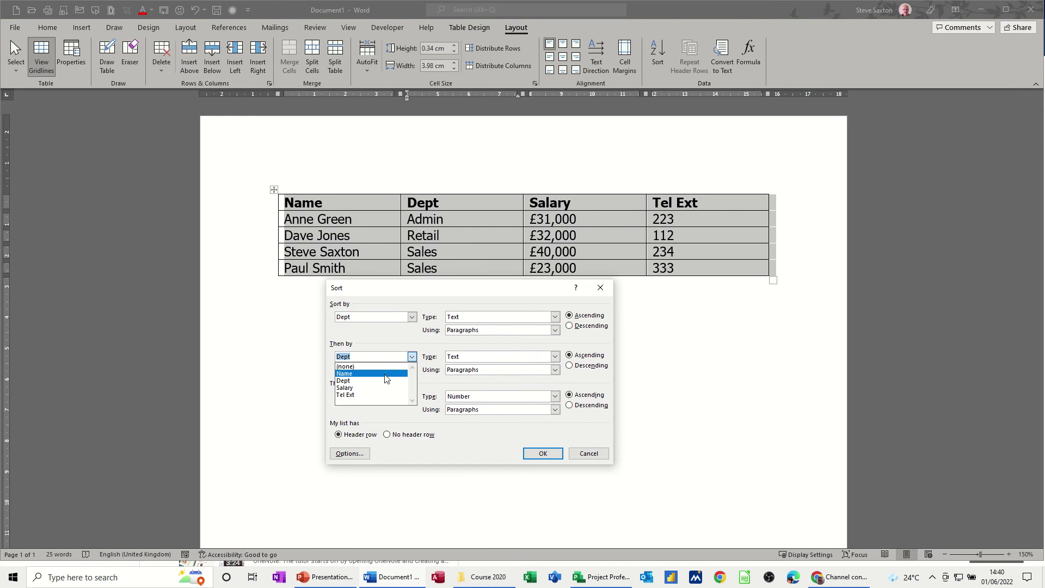
{"action": "left_click", "coordinate": [389, 374]}
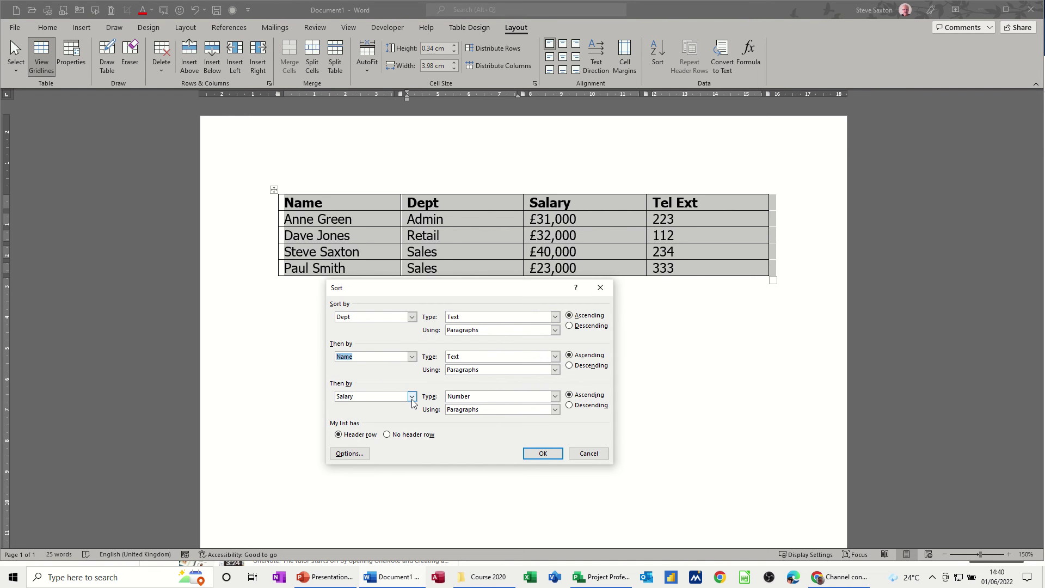
{"action": "left_click", "coordinate": [533, 459]}
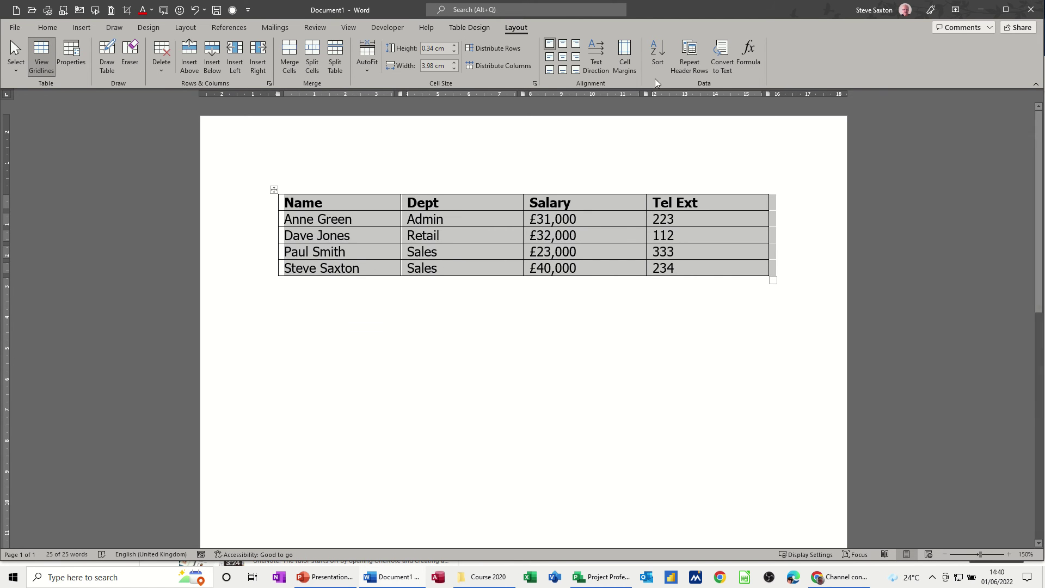
{"action": "left_click", "coordinate": [657, 57]}
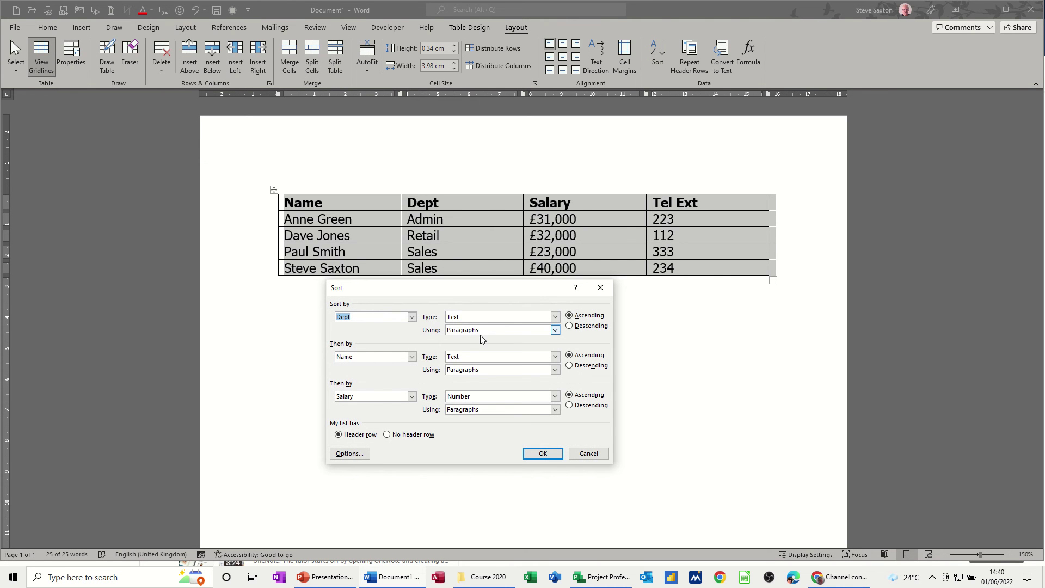
{"action": "left_click", "coordinate": [412, 356]}
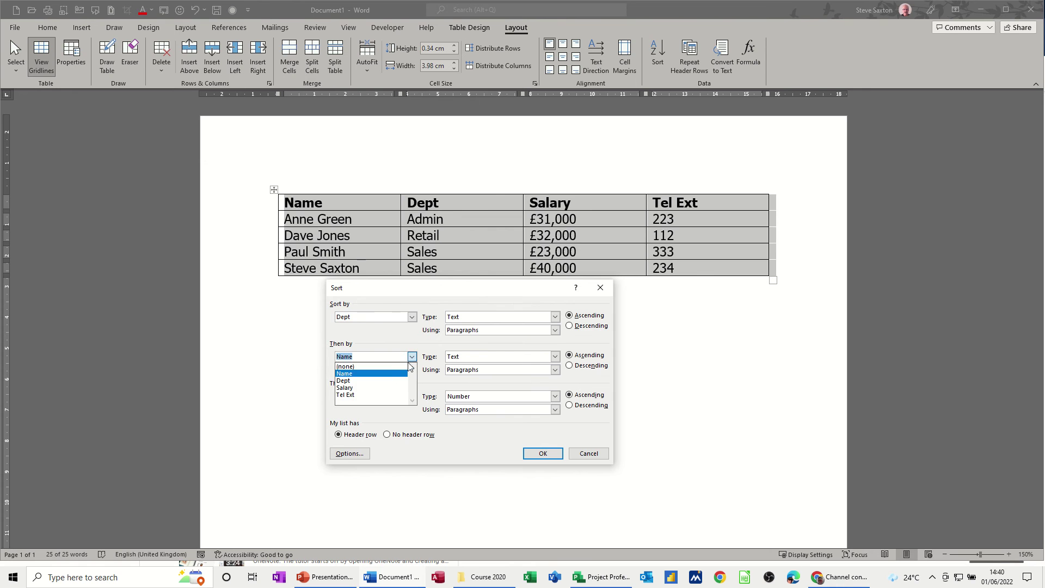
{"action": "left_click", "coordinate": [376, 384]}
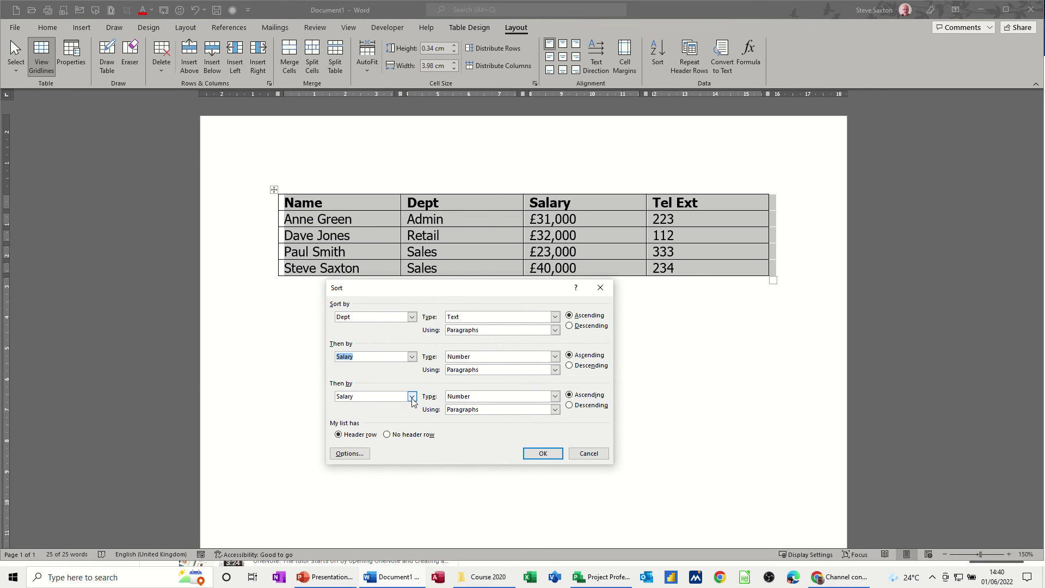
{"action": "left_click", "coordinate": [412, 396]}
{"action": "left_click", "coordinate": [389, 414]}
{"action": "left_click", "coordinate": [542, 453]}
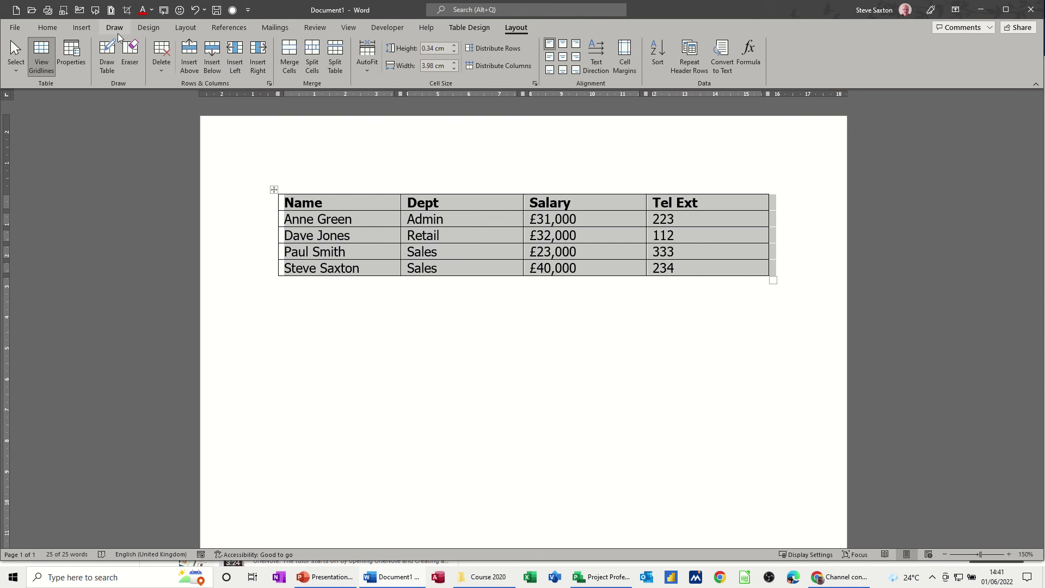
Try and remove numbering on the whole table, then number only the four Name cells.
{"action": "left_click", "coordinate": [48, 28]}
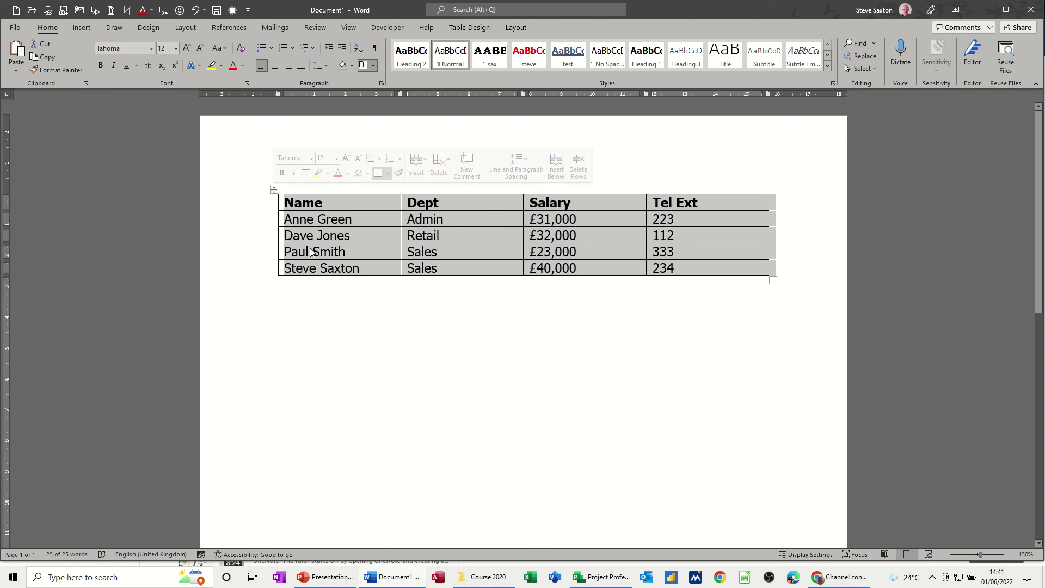
{"action": "left_click", "coordinate": [401, 296]}
{"action": "left_click", "coordinate": [274, 189]}
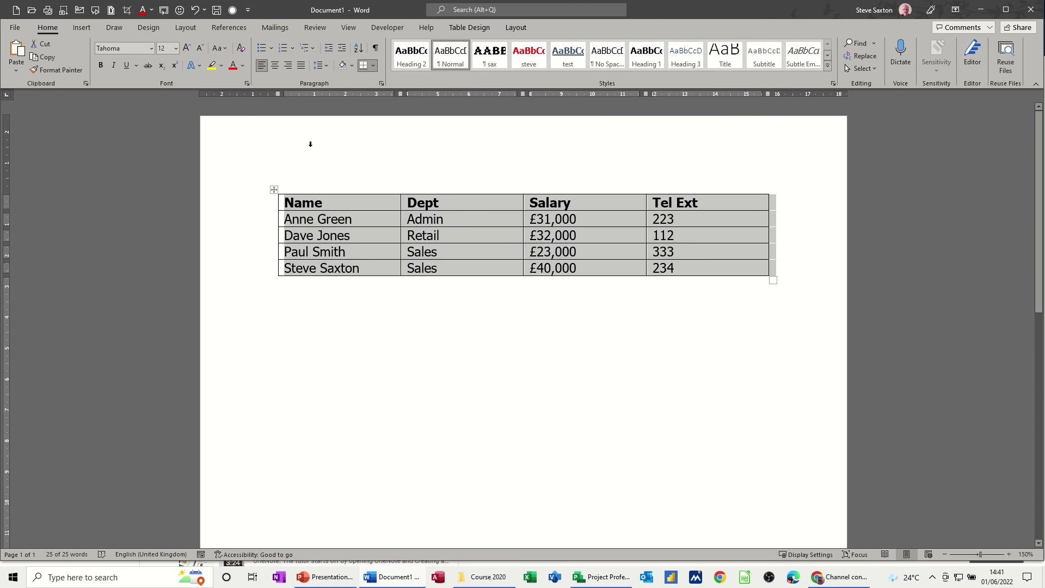
{"action": "left_click", "coordinate": [283, 48]}
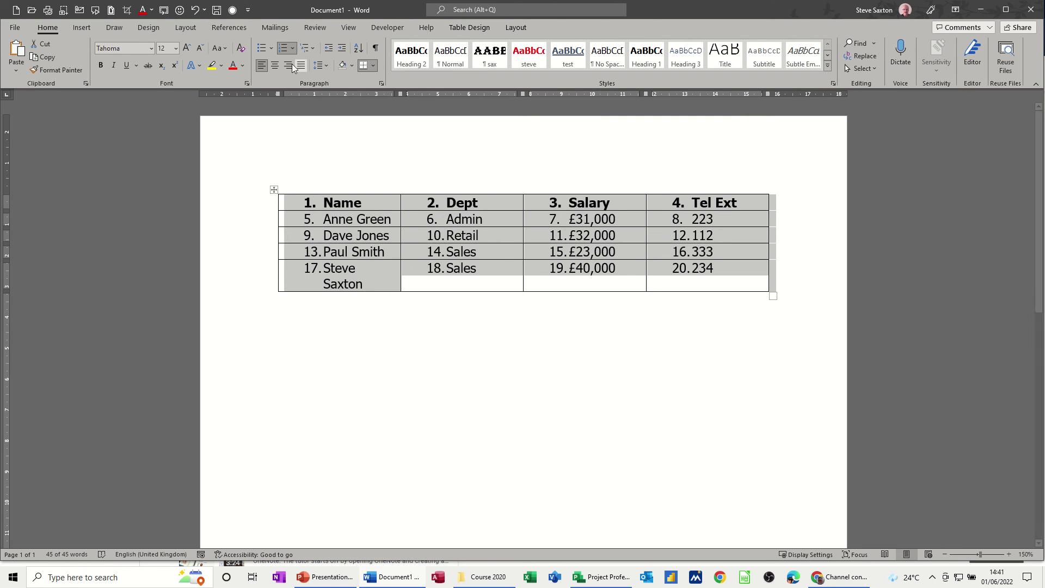
{"action": "left_click", "coordinate": [281, 48]}
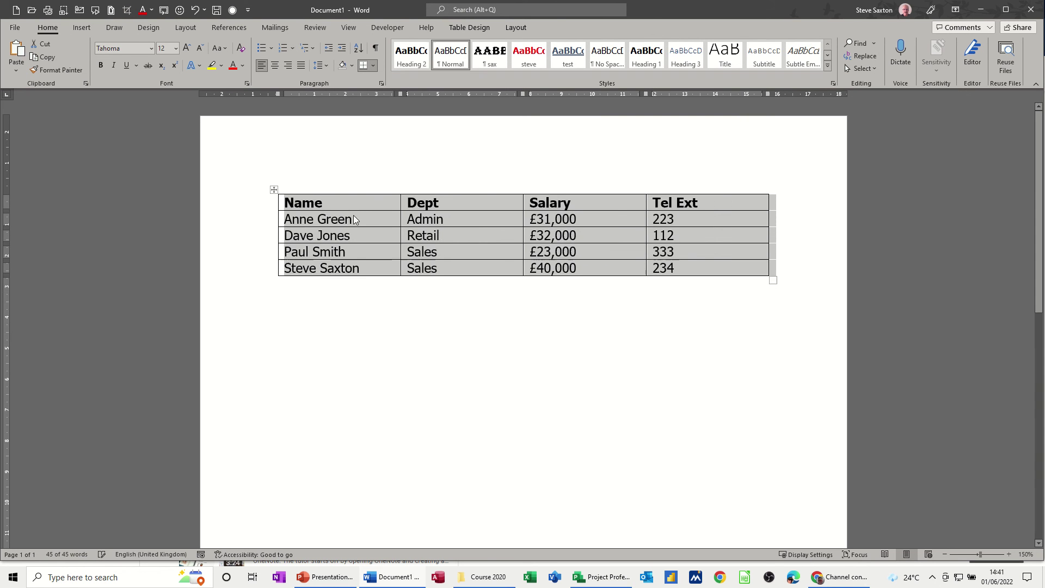
{"action": "left_click", "coordinate": [288, 218]}
{"action": "left_click_drag", "start_coordinate": [286, 218], "coordinate": [362, 268]}
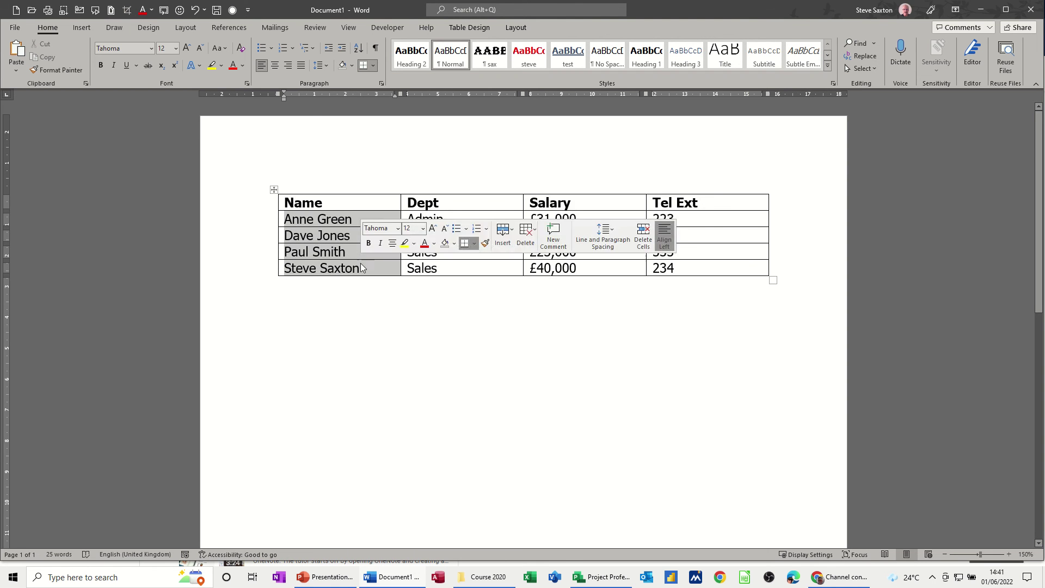
{"action": "left_click", "coordinate": [286, 48]}
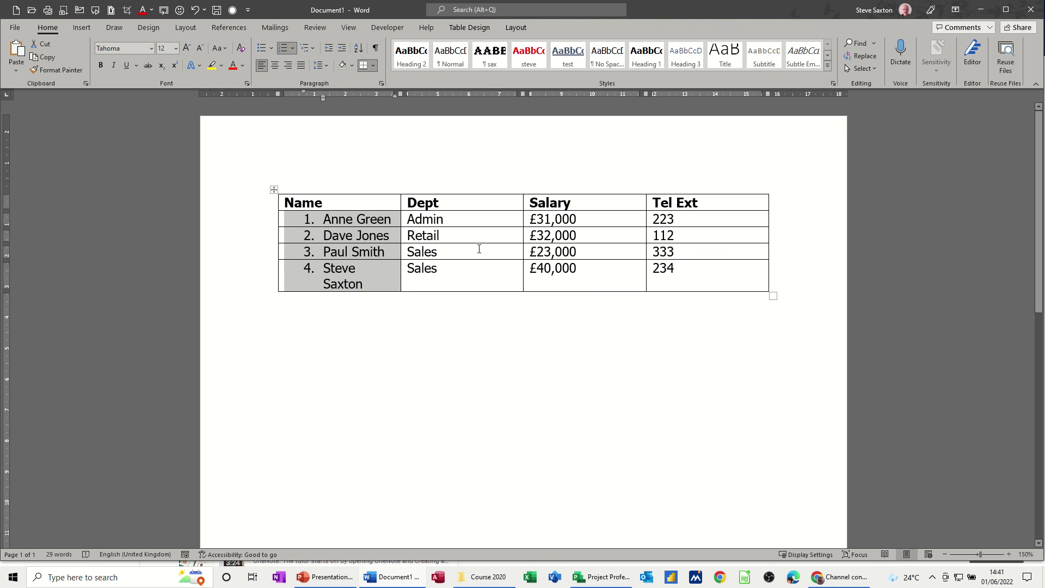
{"action": "left_click", "coordinate": [463, 274]}
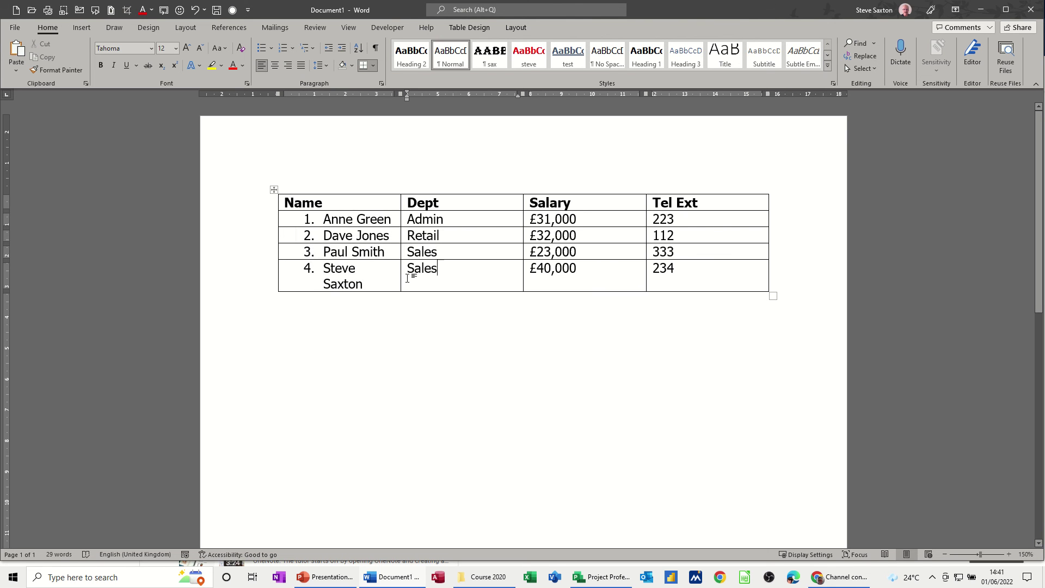
Drag rows to move the first Sales row above Retail and the last row to the top.
{"action": "left_click", "coordinate": [259, 255]}
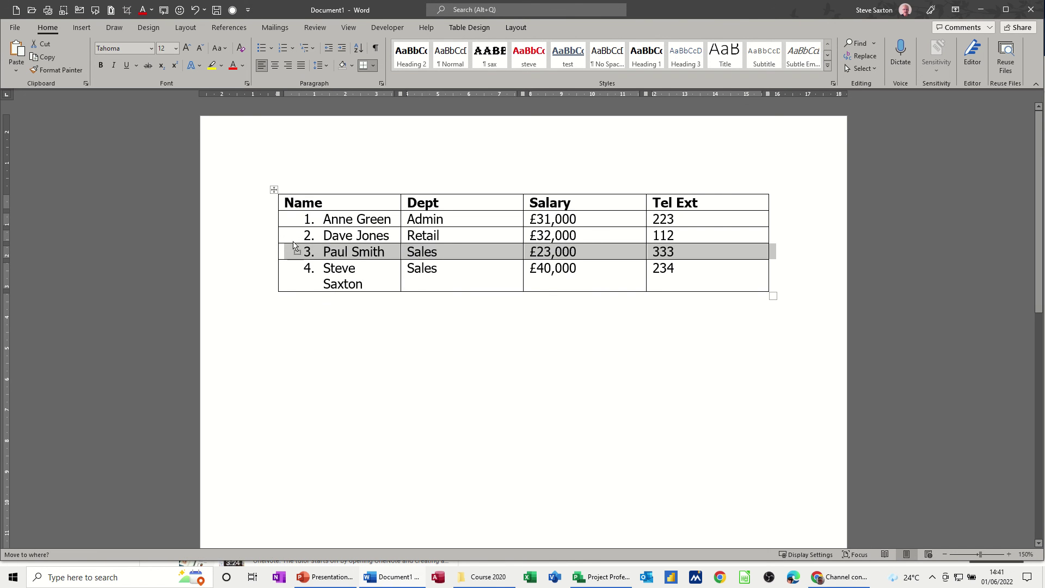
{"action": "left_click_drag", "start_coordinate": [288, 252], "coordinate": [289, 240]}
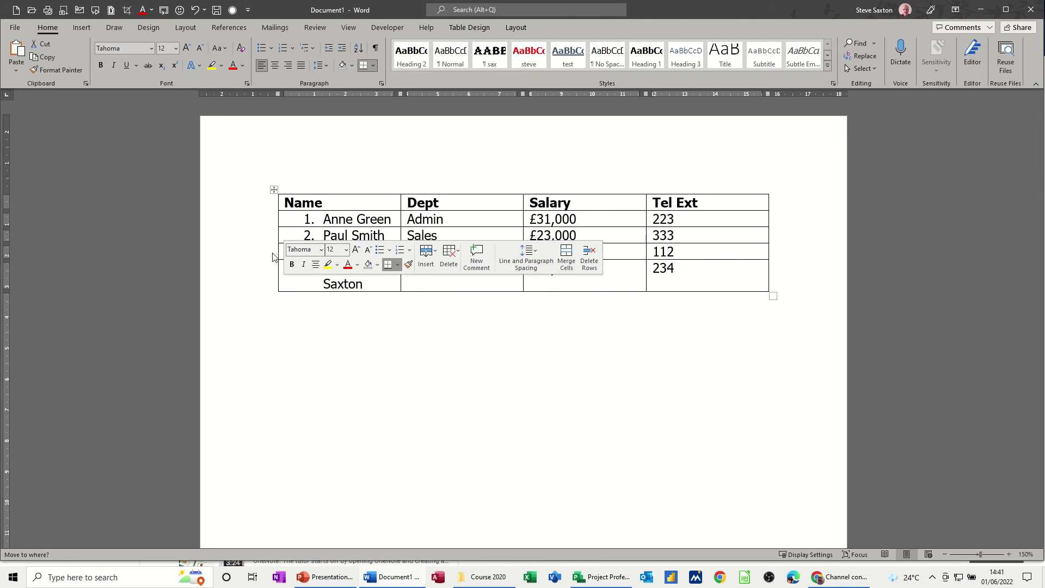
{"action": "left_click", "coordinate": [227, 269]}
{"action": "left_click", "coordinate": [379, 316]}
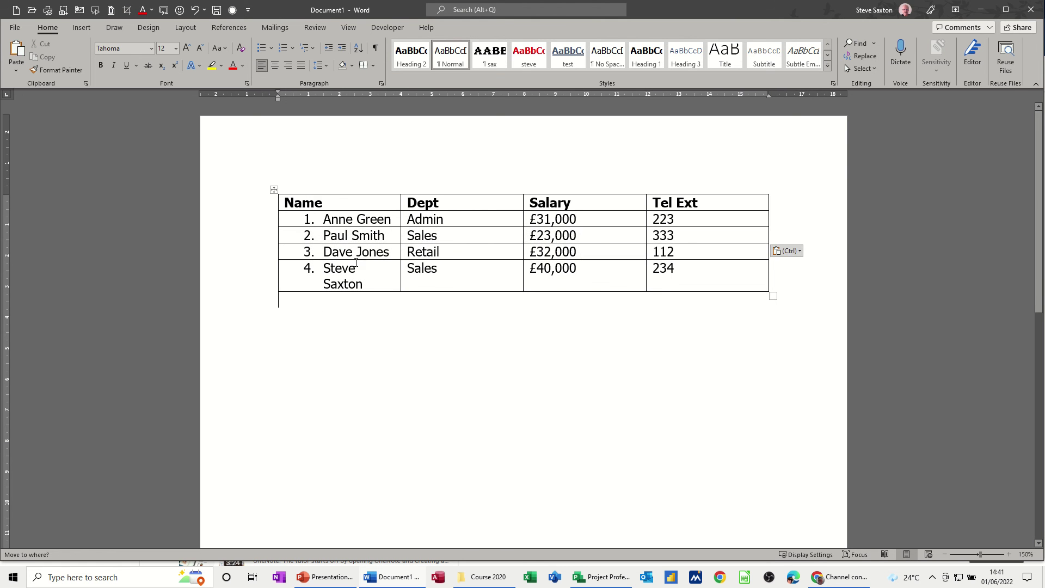
{"action": "left_click", "coordinate": [271, 276]}
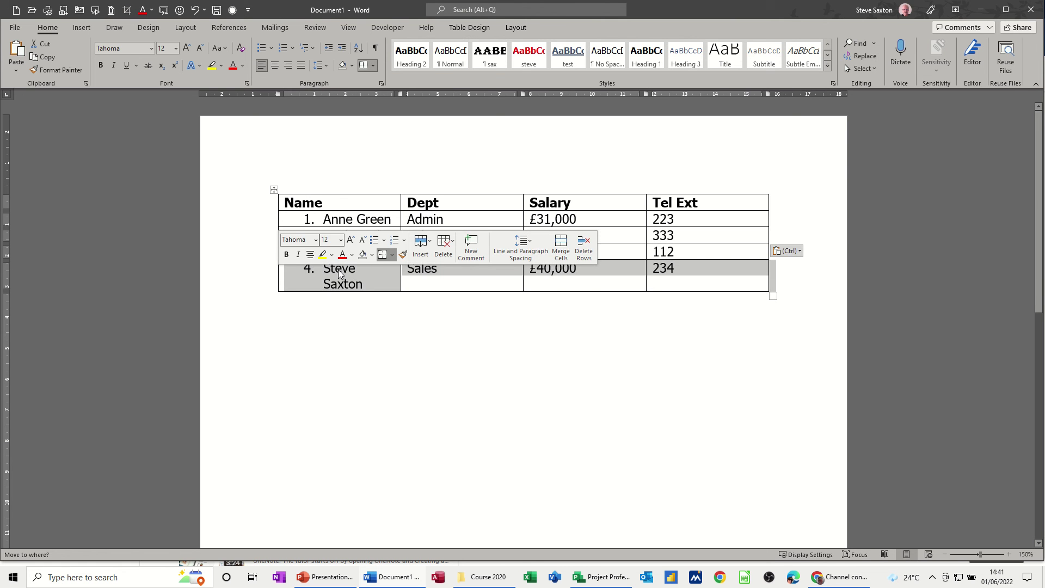
{"action": "left_click_drag", "start_coordinate": [330, 260], "coordinate": [319, 222]}
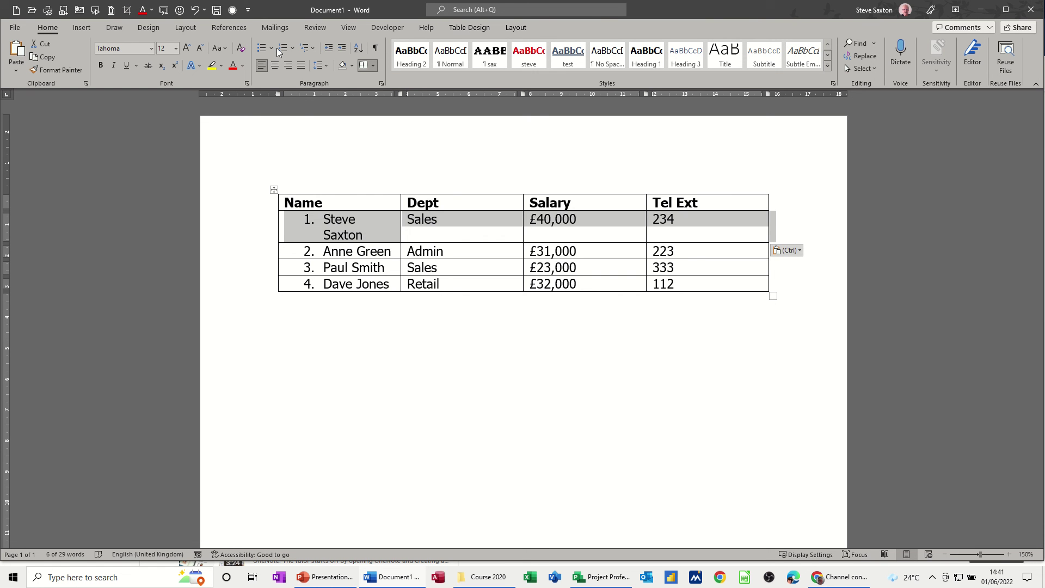
{"action": "left_click", "coordinate": [301, 219]}
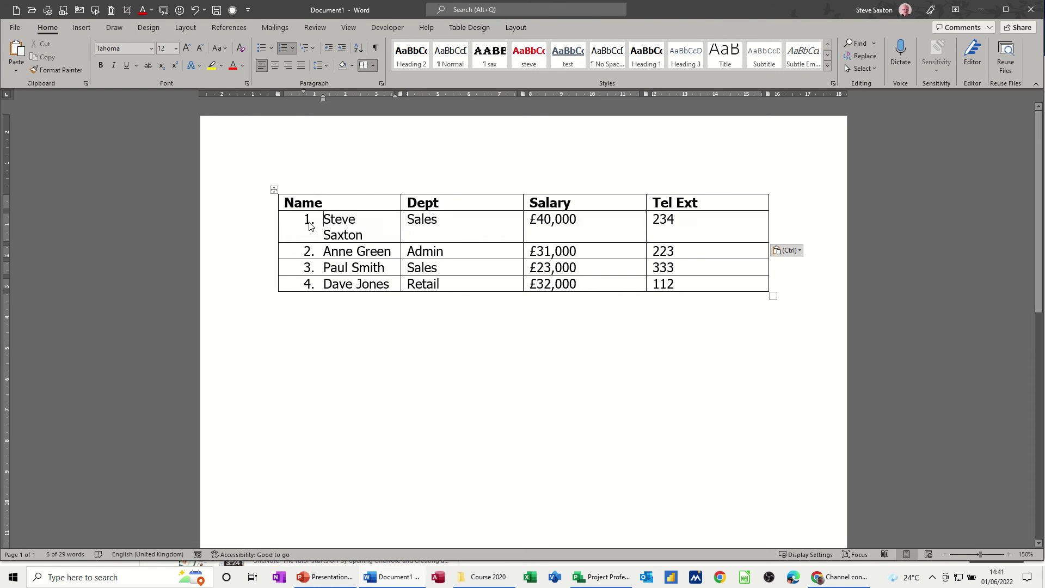
Remove the name numbering and drag both Sales rows to the top, above Admin and Retail.
{"action": "left_click_drag", "start_coordinate": [321, 219], "coordinate": [326, 284]}
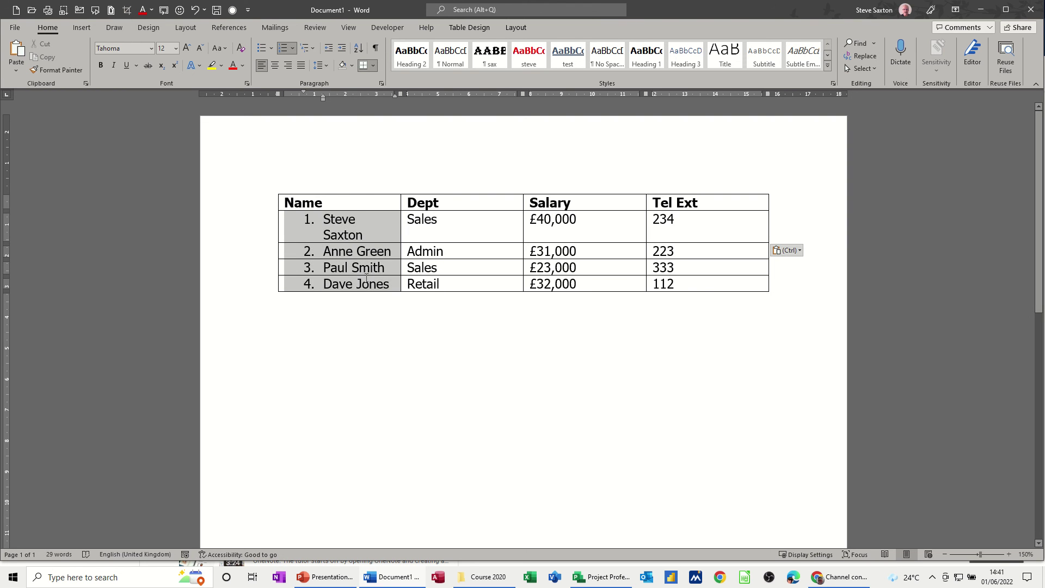
{"action": "left_click", "coordinate": [283, 50]}
{"action": "left_click", "coordinate": [259, 241]}
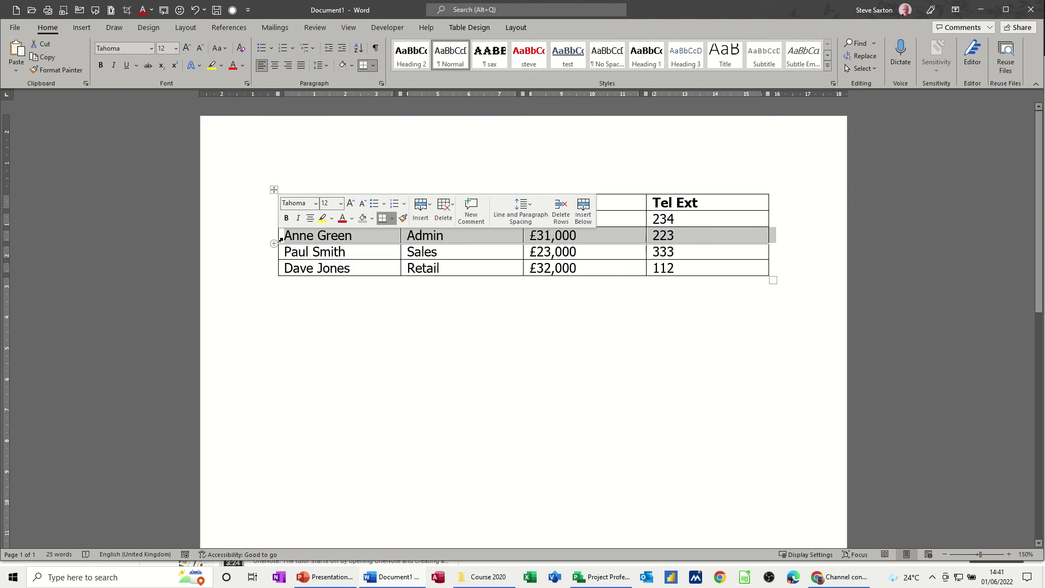
{"action": "left_click_drag", "start_coordinate": [314, 241], "coordinate": [296, 219]}
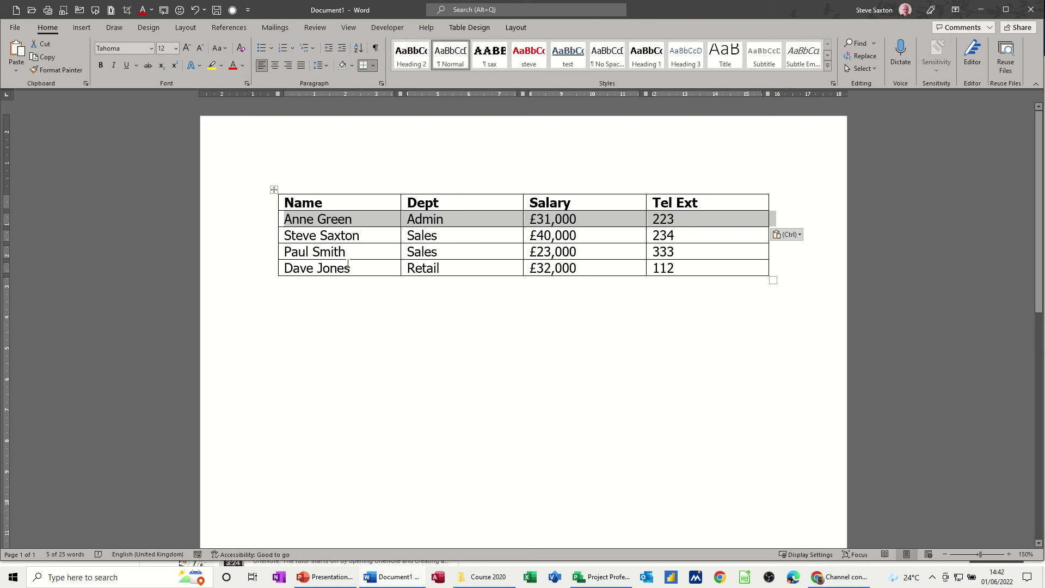
{"action": "mouse_move", "coordinate": [269, 239]}
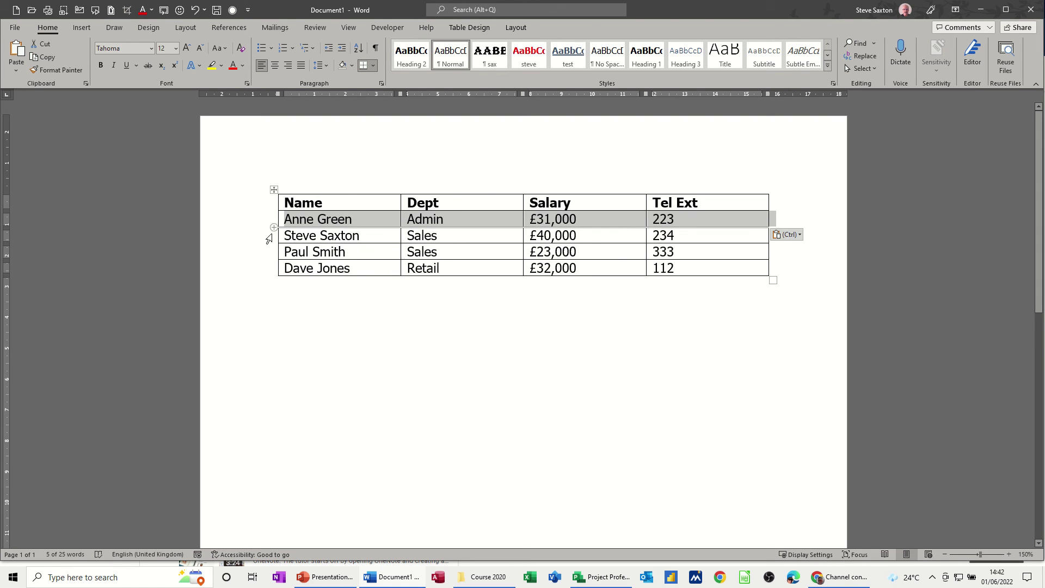
{"action": "left_click_drag", "start_coordinate": [268, 239], "coordinate": [288, 222]}
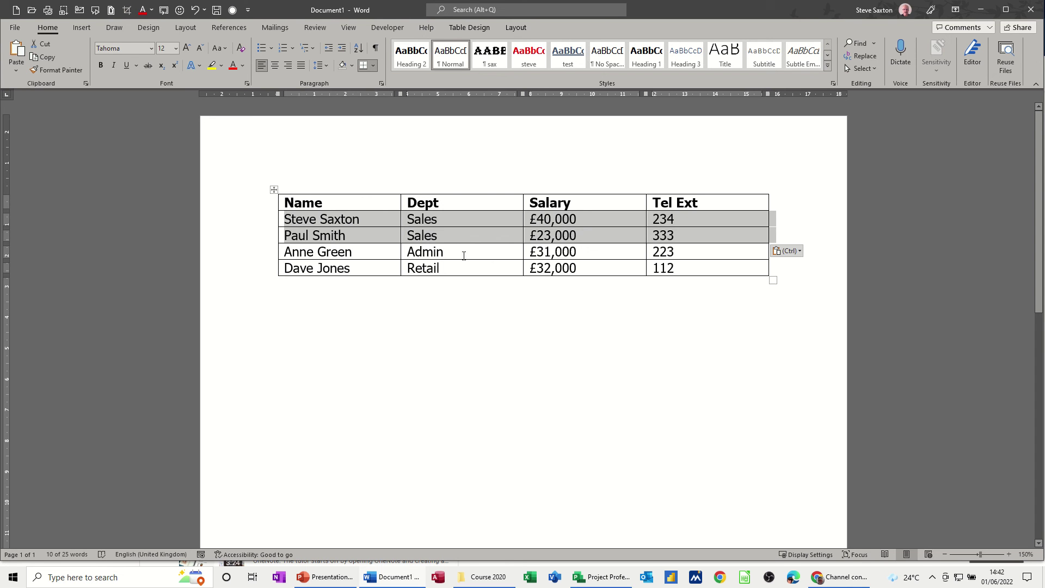
{"action": "left_click", "coordinate": [509, 27]}
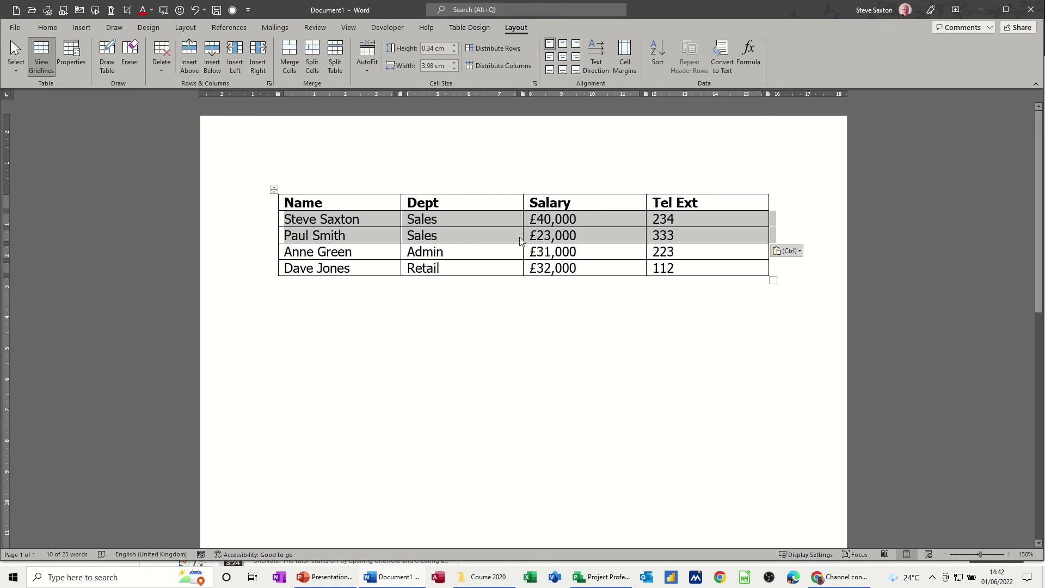
{"action": "left_click", "coordinate": [473, 255]}
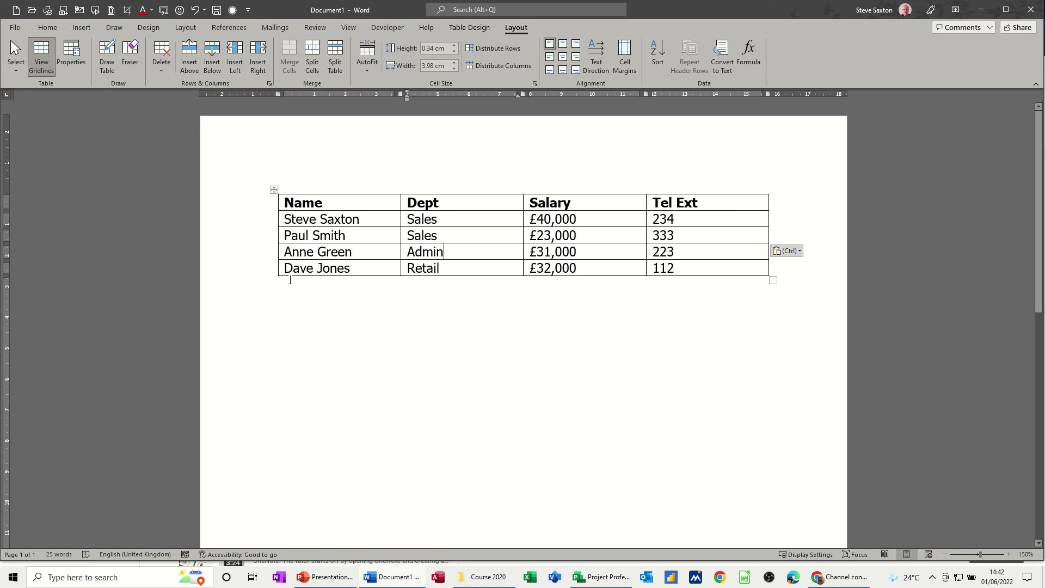